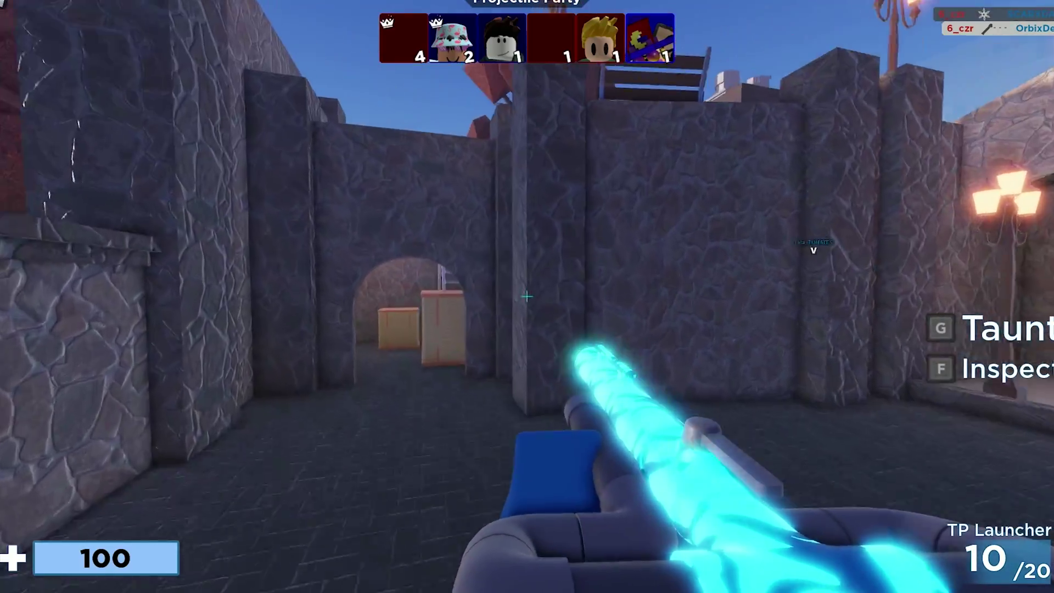
pyautogui.press('w')
pyautogui.press('space')
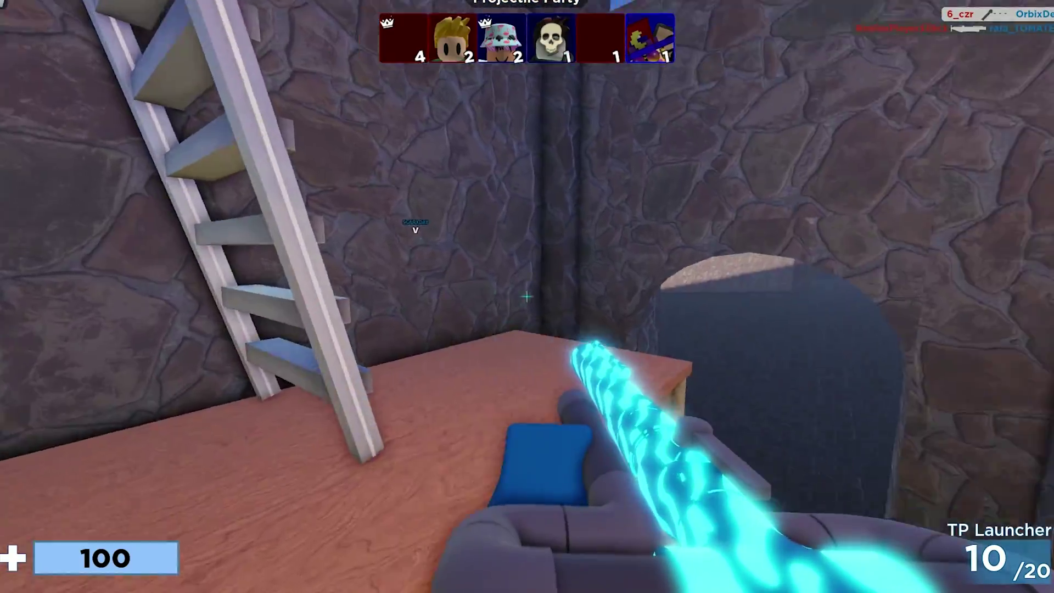
pyautogui.press('w')
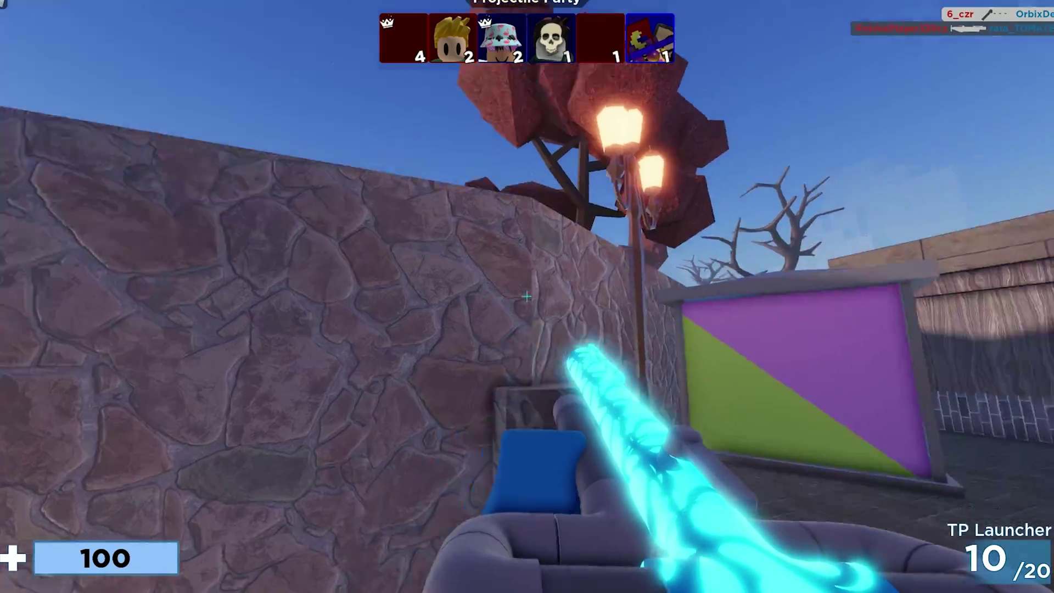
pyautogui.press('w')
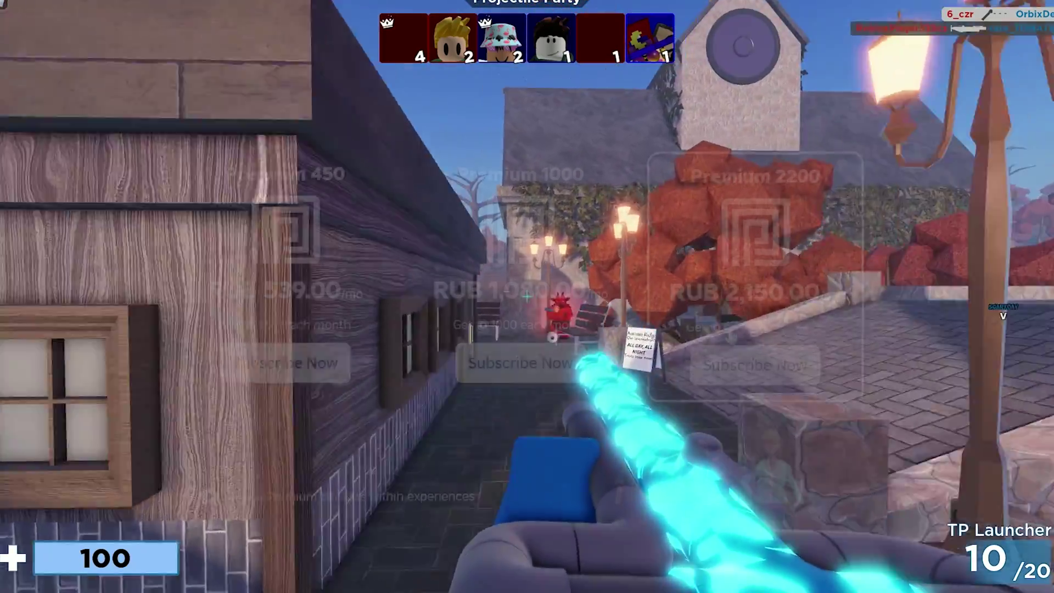
pyautogui.click(527, 296)
pyautogui.click(528, 296)
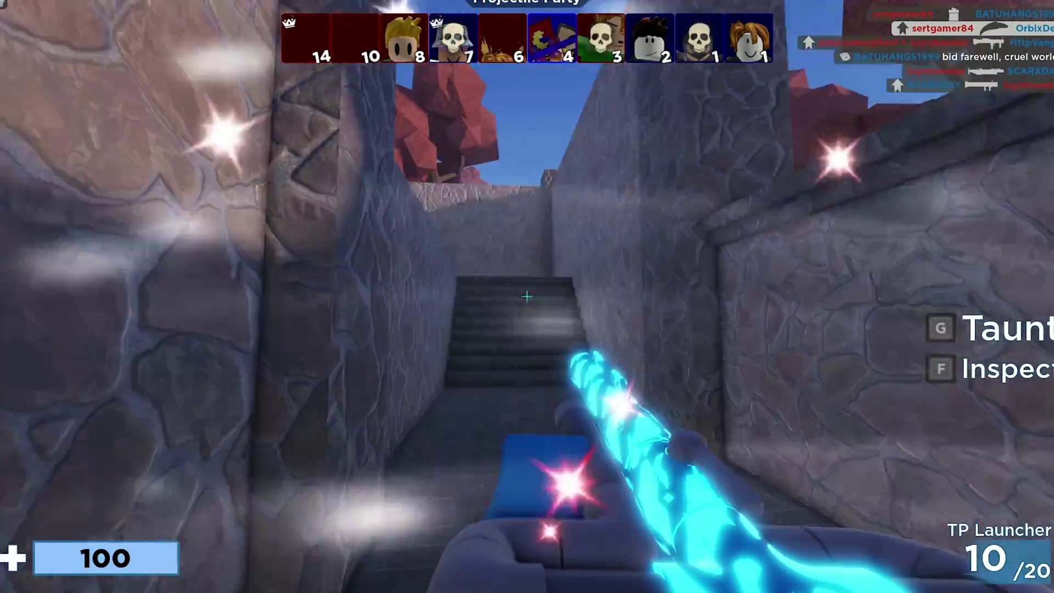
pyautogui.press('w')
pyautogui.press('2')
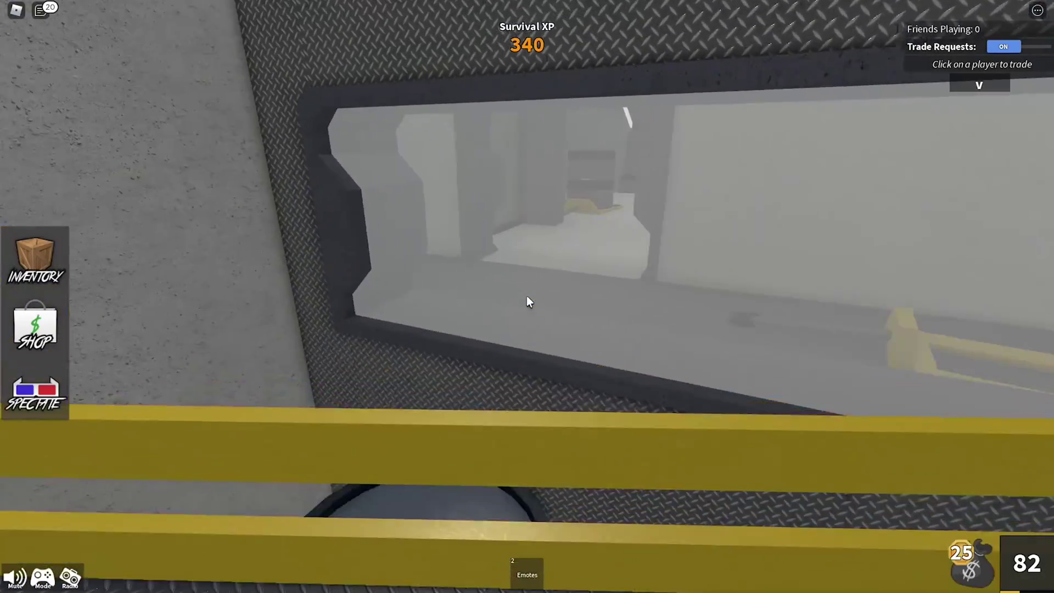
pyautogui.press('w')
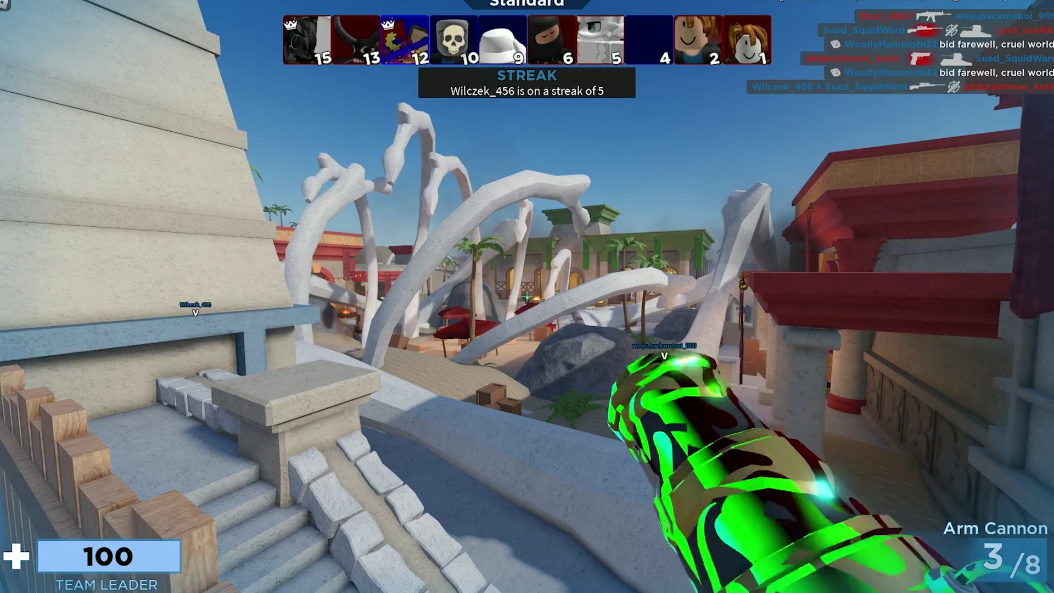
pyautogui.click(528, 297)
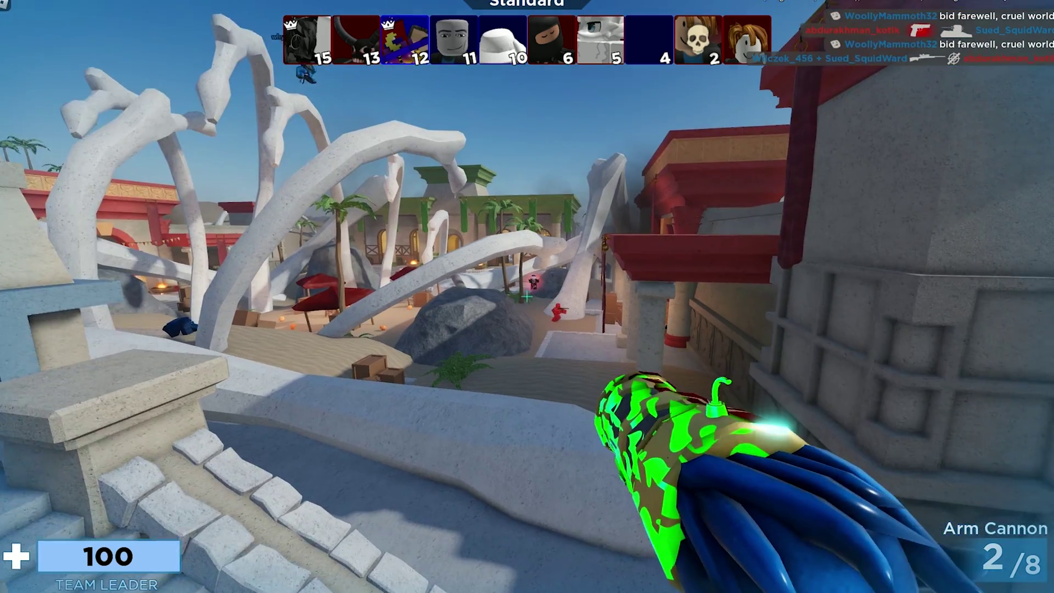
pyautogui.click(527, 296)
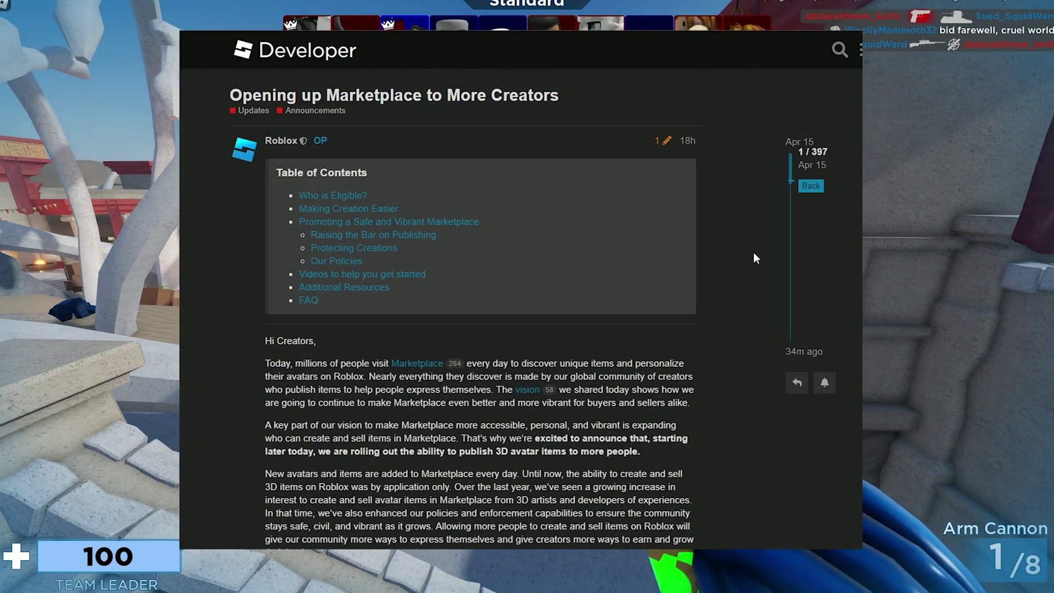
# Step: Read through the Roblox developer announcement "Opening up Marketplace to More Creators"
pyautogui.middleClick(754, 254)
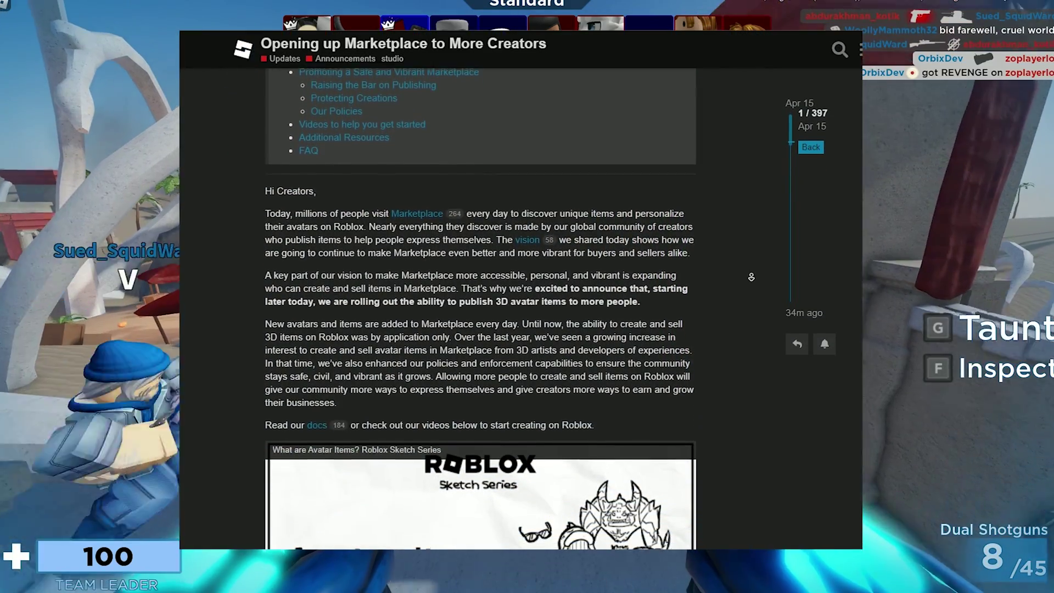
pyautogui.scroll(-10, 752, 278)
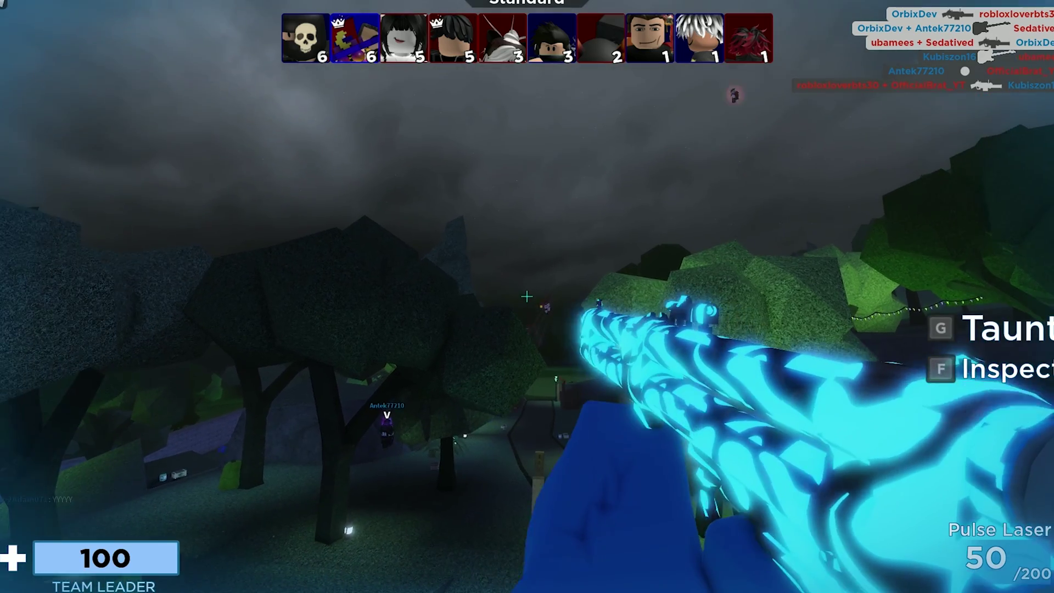
pyautogui.click(528, 296)
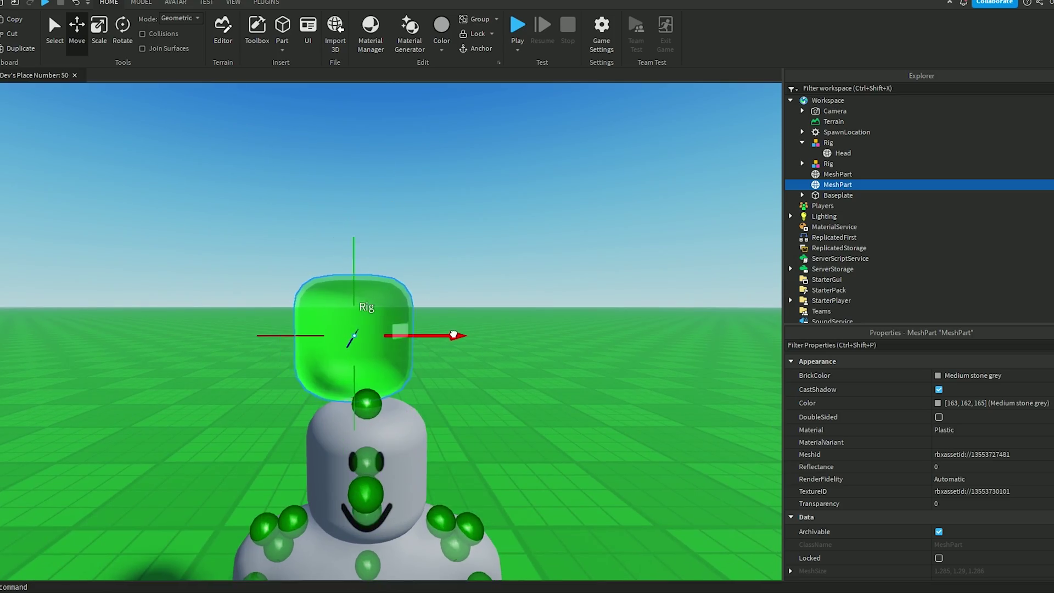
# Step: In Roblox Studio, move the selected green mesh part sideways and down onto the rig's head
pyautogui.moveTo(454, 335); pyautogui.dragTo(468, 338)
pyautogui.moveTo(364, 255); pyautogui.dragTo(364, 335)
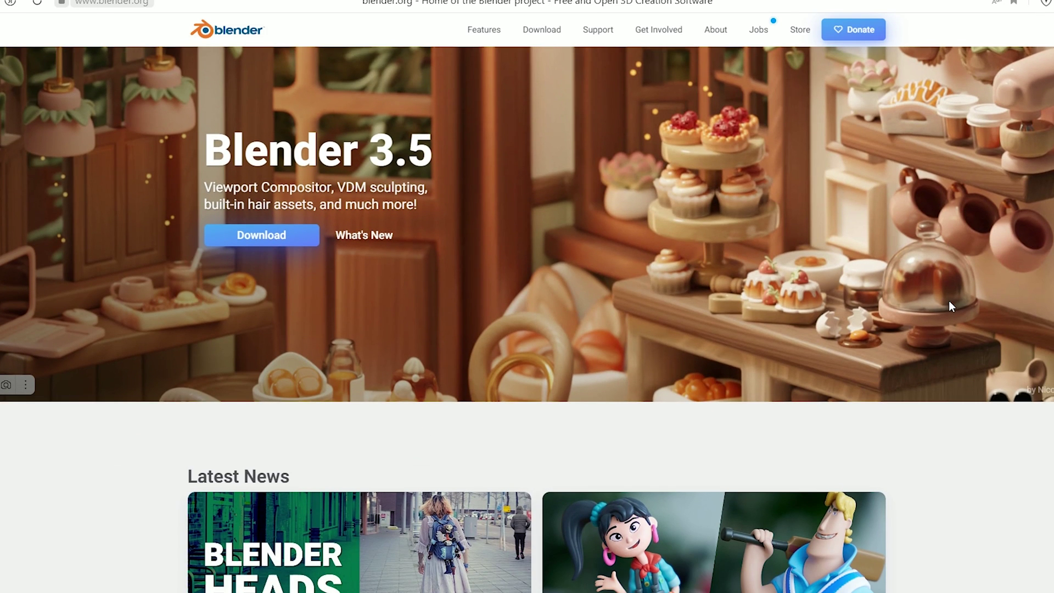
# Step: Look over the Blender website's home page down to the news and Blender Studio sections
pyautogui.scroll(-3, 949, 301)
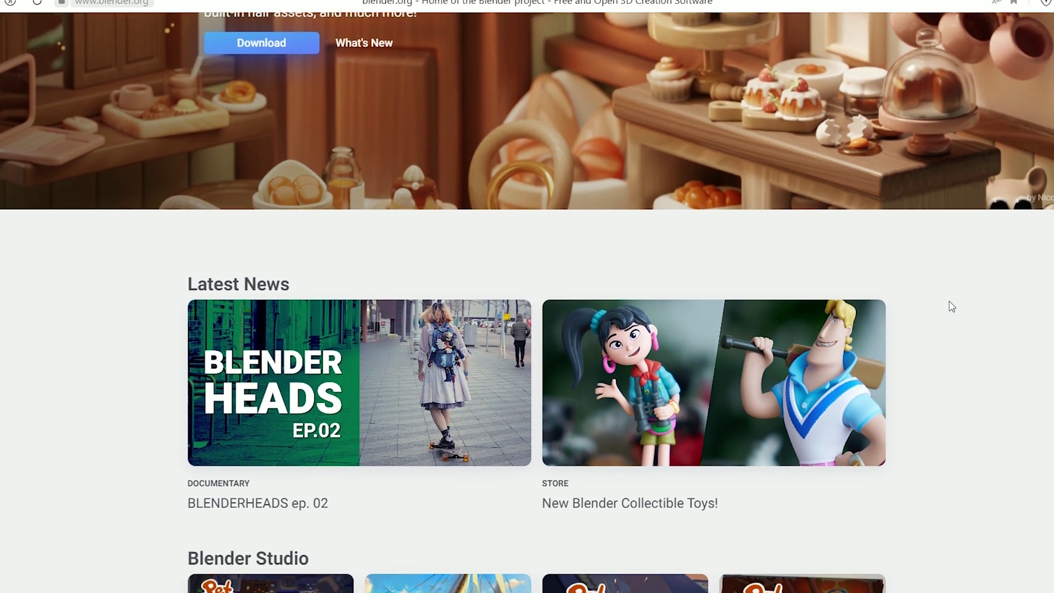
pyautogui.scroll(-2, 952, 306)
pyautogui.scroll(-1, 952, 305)
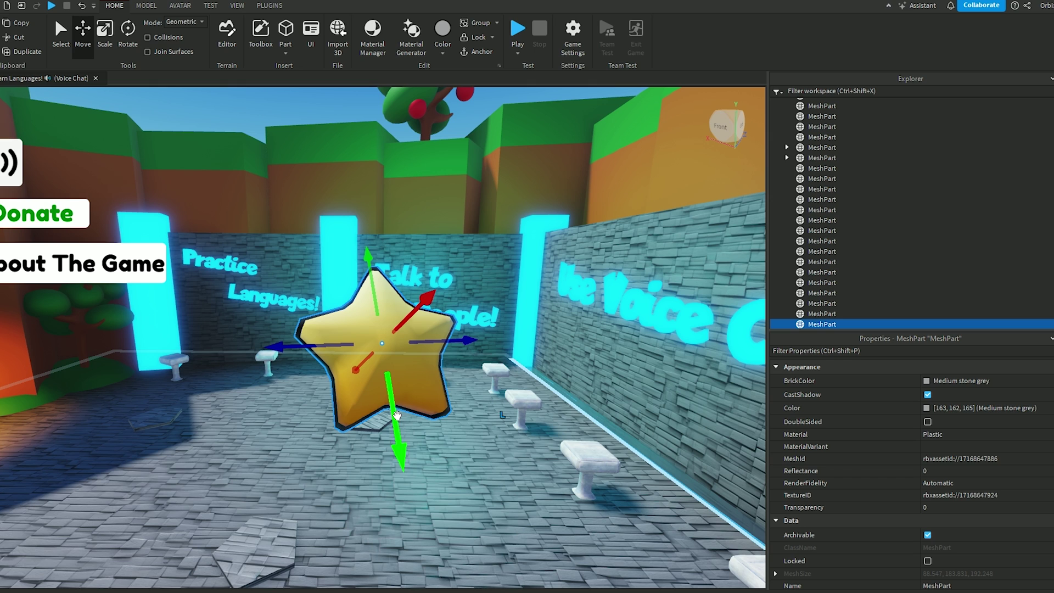
# Step: In Roblox Studio, reposition the yellow star mesh along its vertical and depth axes in front of the wall signs
pyautogui.moveTo(393, 420); pyautogui.dragTo(389, 398)
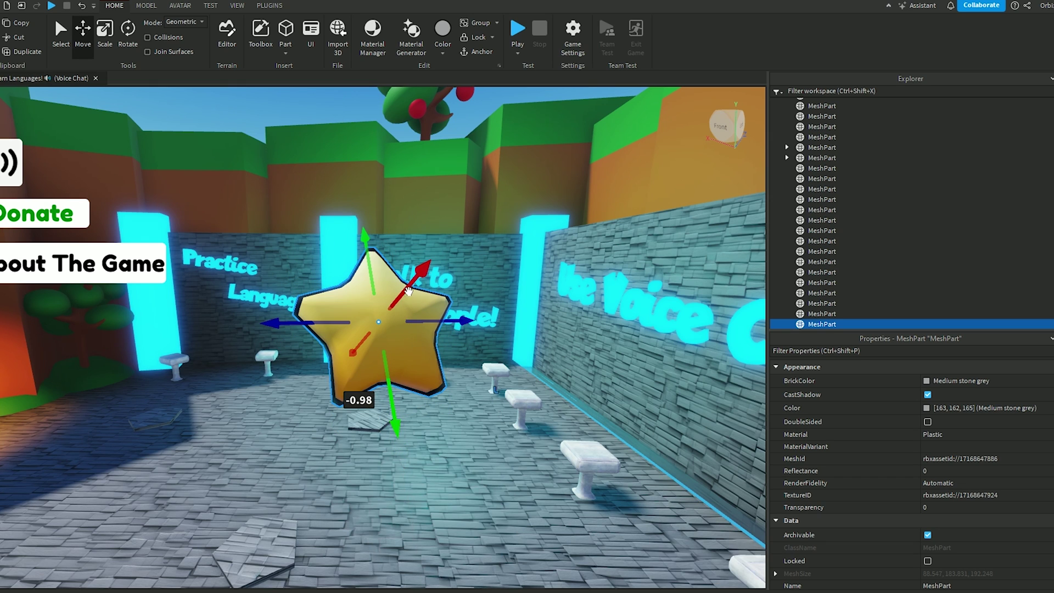
pyautogui.moveTo(407, 277); pyautogui.dragTo(379, 291)
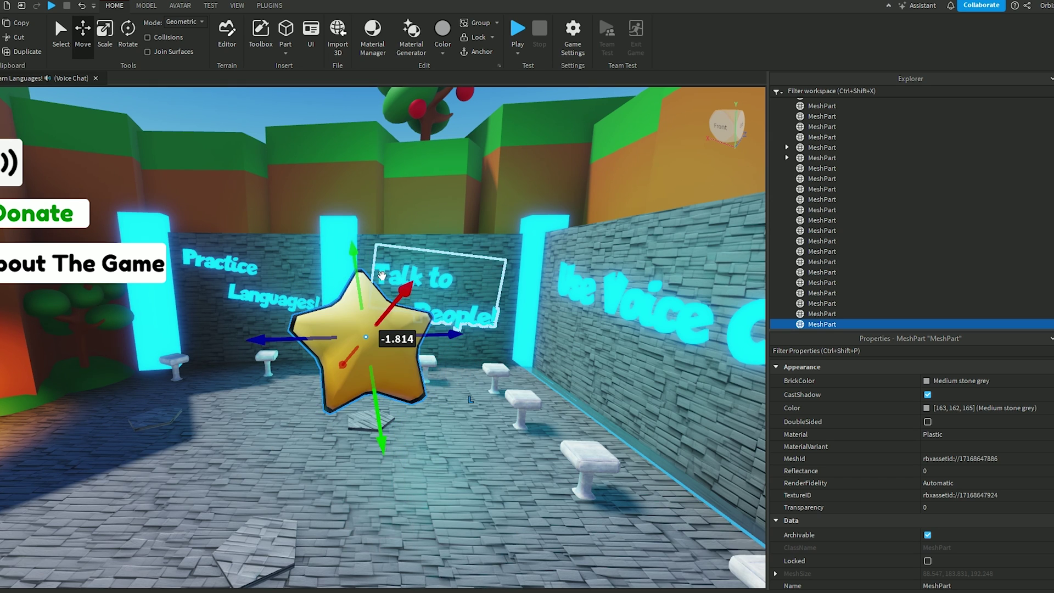
pyautogui.click(301, 105)
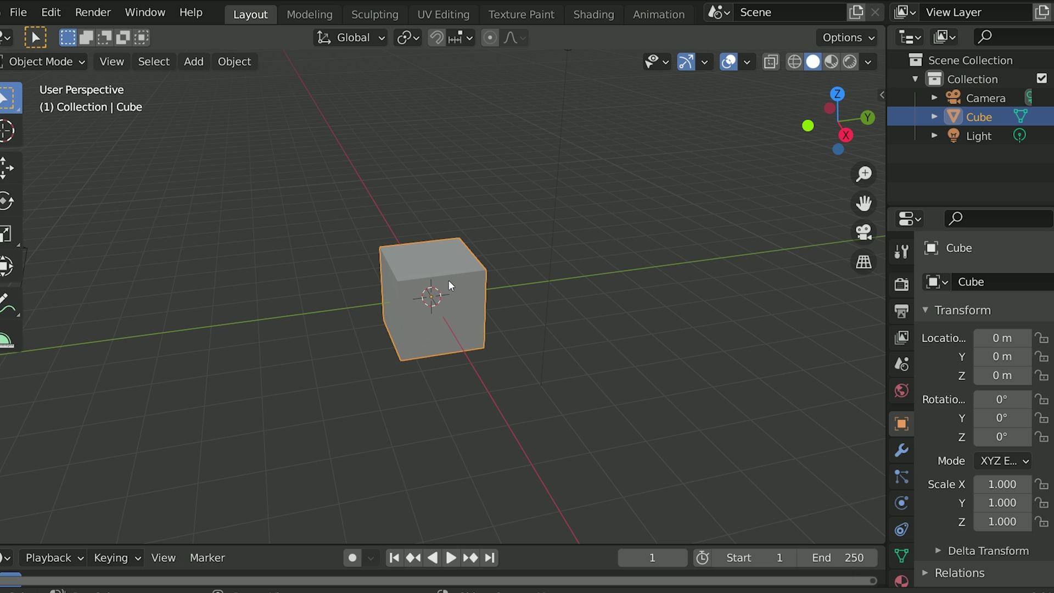
# Step: In Blender, delete the default cube and add a mesh cylinder in its place
pyautogui.rightClick(447, 294)
pyautogui.click(394, 581)
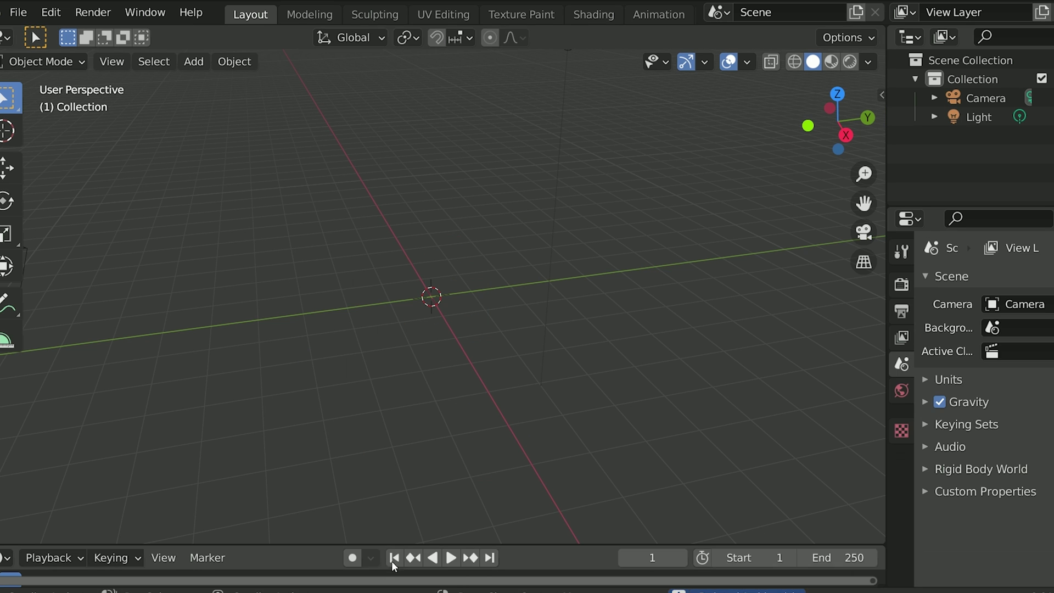
pyautogui.click(203, 63)
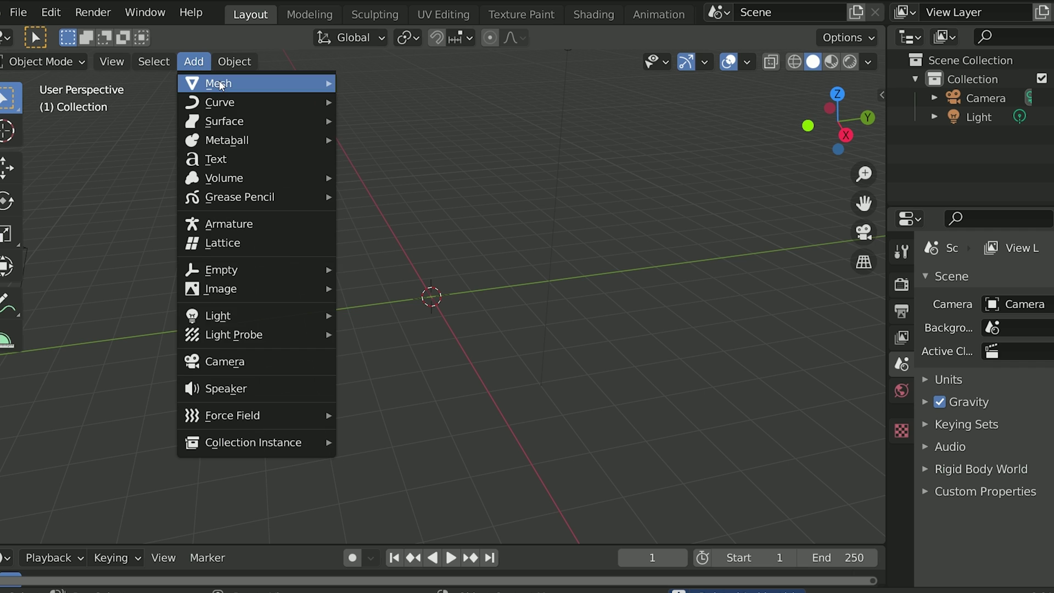
pyautogui.moveTo(273, 85)
pyautogui.click(428, 178)
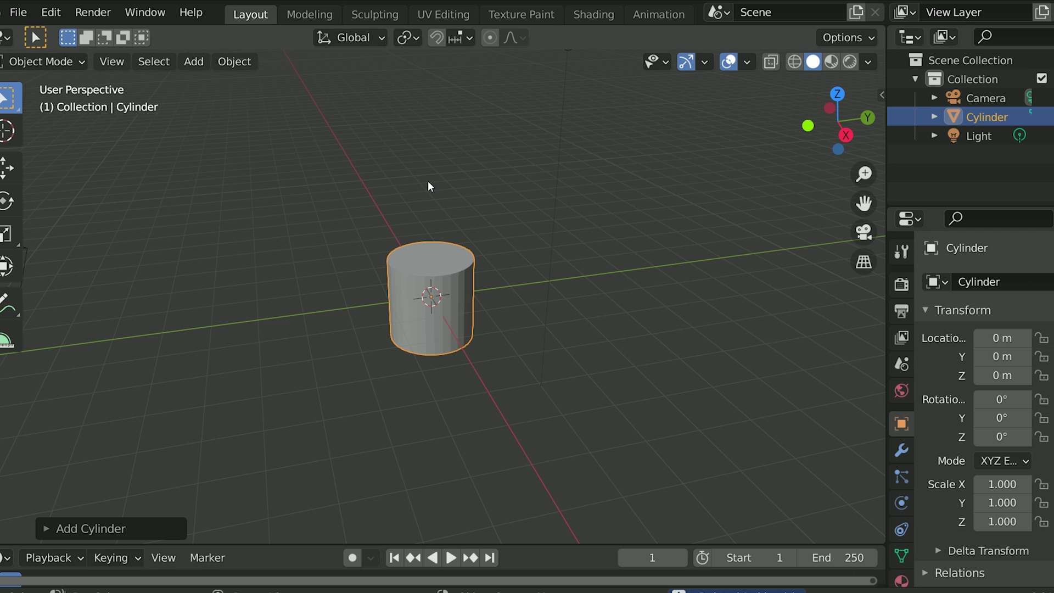
# Step: Set the new cylinder's vertices to 10
pyautogui.click(140, 533)
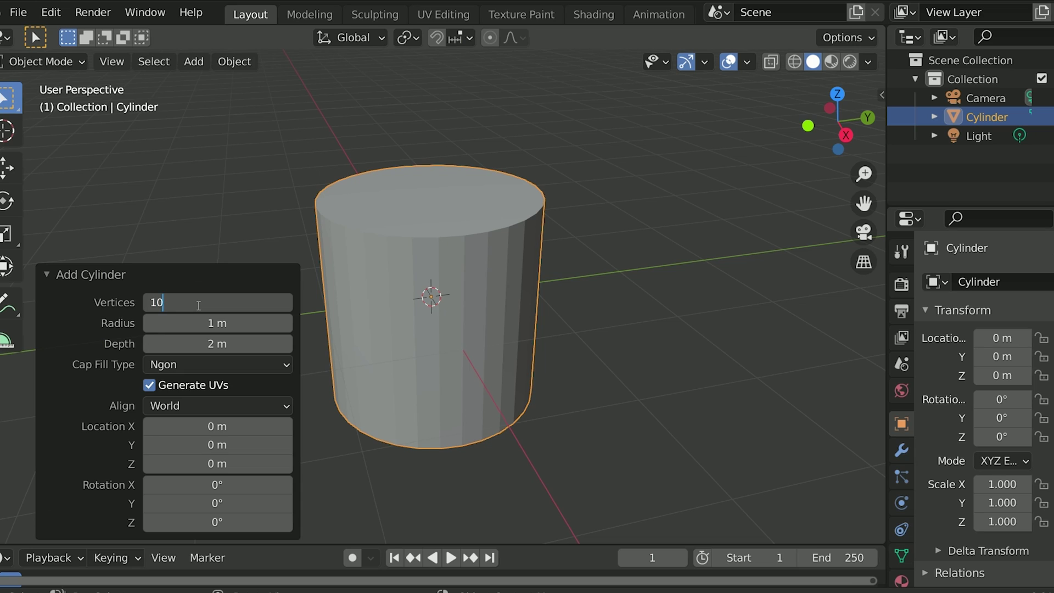
pyautogui.press('Return')
pyautogui.moveTo(490, 311)
pyautogui.mouseDown(button='middle')
pyautogui.moveTo(489, 291)
pyautogui.moveTo(471, 312)
pyautogui.mouseUp(button='middle')
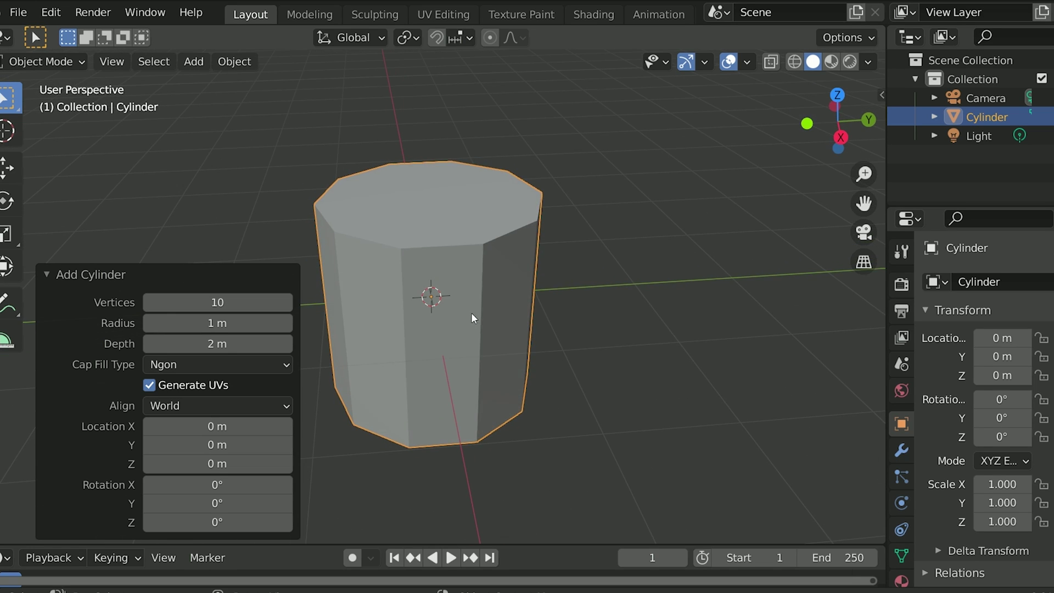
pyautogui.click(575, 276)
pyautogui.moveTo(585, 261); pyautogui.dragTo(463, 236, button='middle')
pyautogui.click(464, 236)
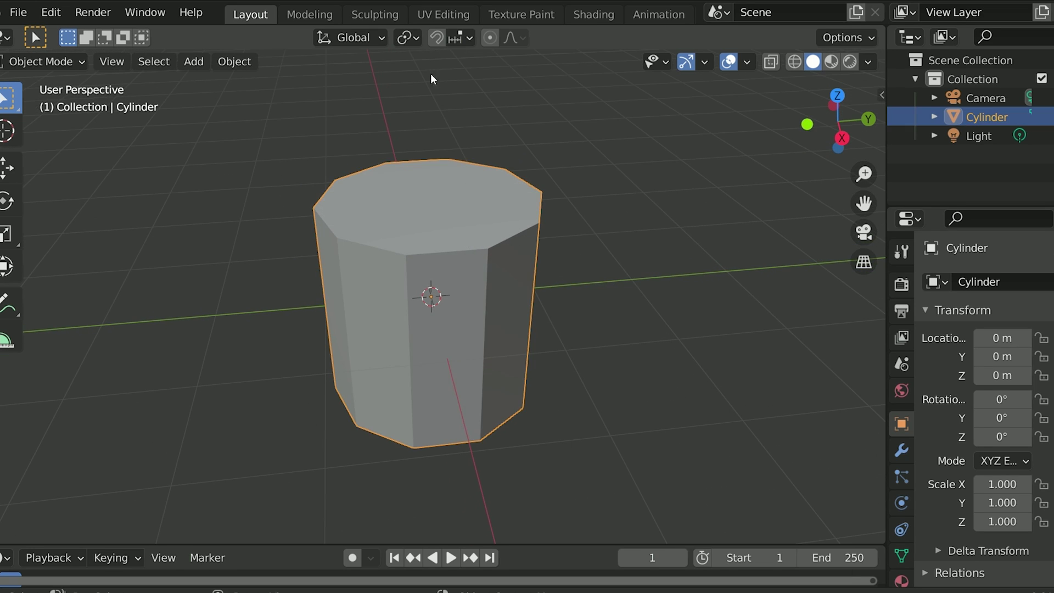
# Step: Open the cylinder in the Modeling workspace, deselect its geometry and switch to face selection
pyautogui.click(318, 15)
pyautogui.scroll(4, 390, 126)
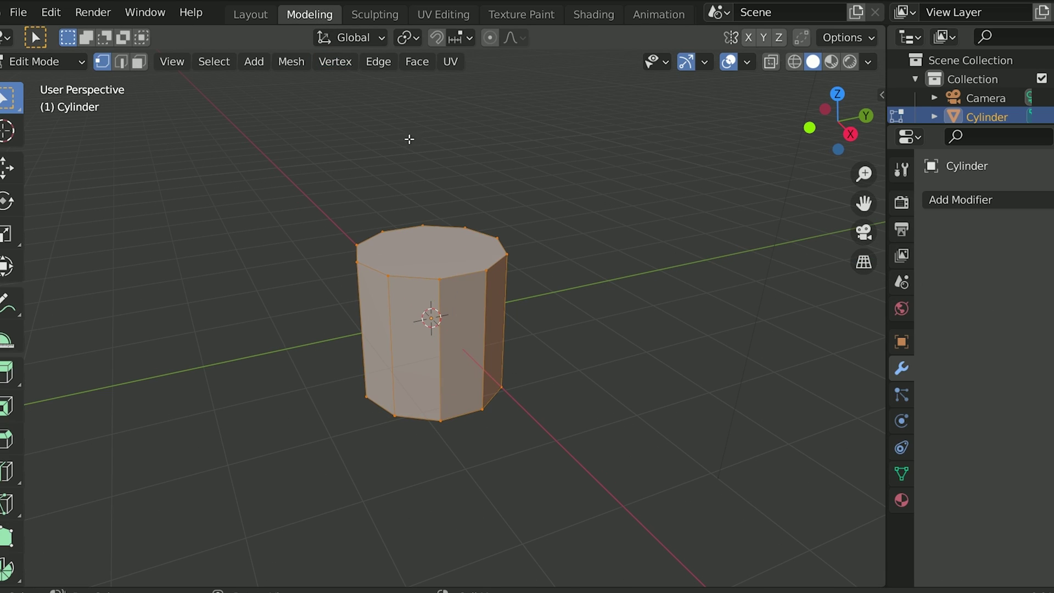
pyautogui.click(410, 132)
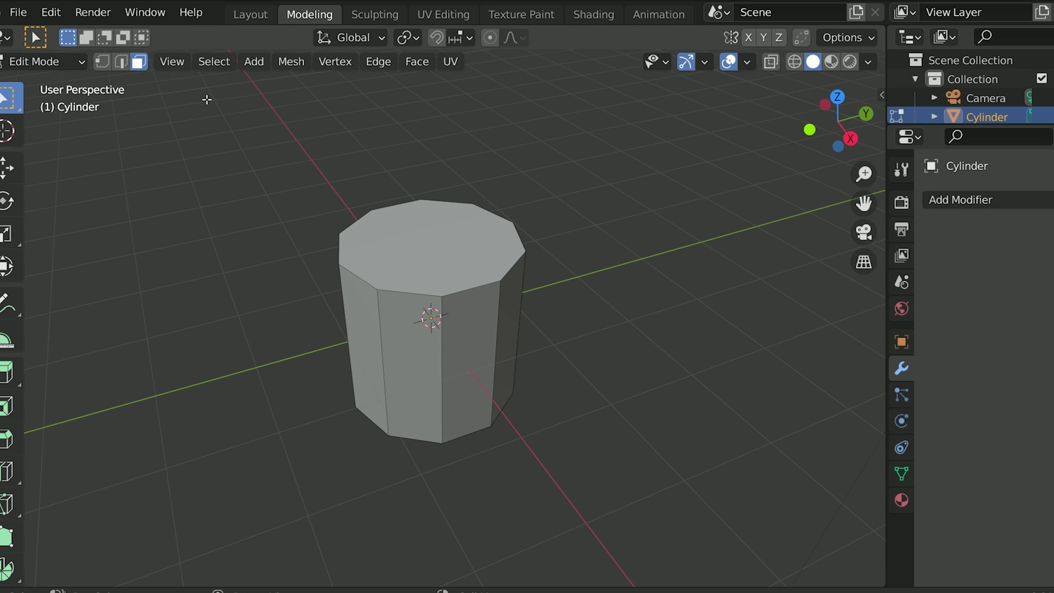
# Step: Delete the cylinder's top face
pyautogui.click(428, 247)
pyautogui.rightClick(428, 247)
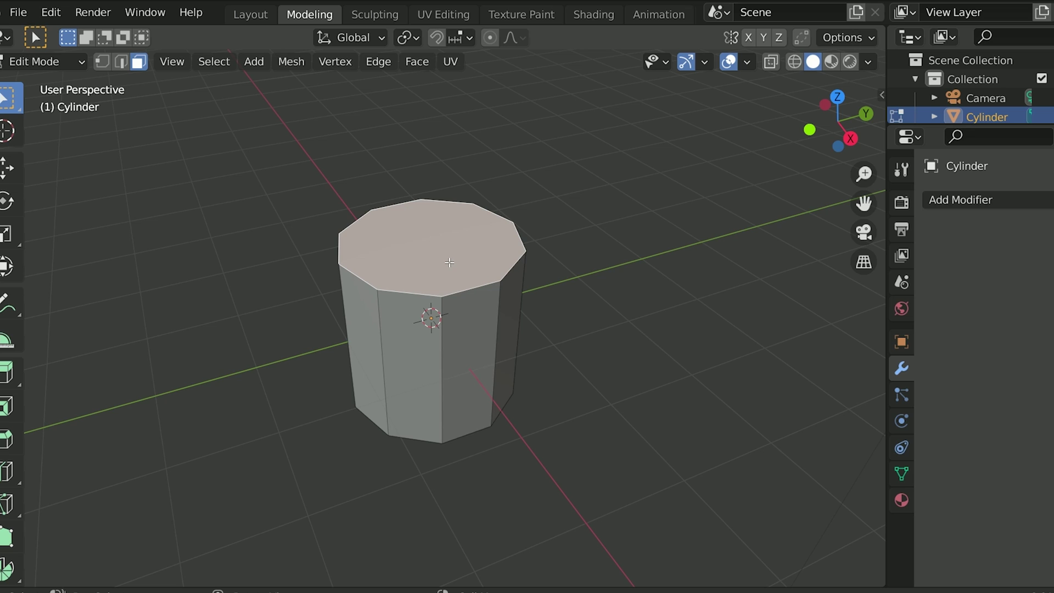
pyautogui.press('x')
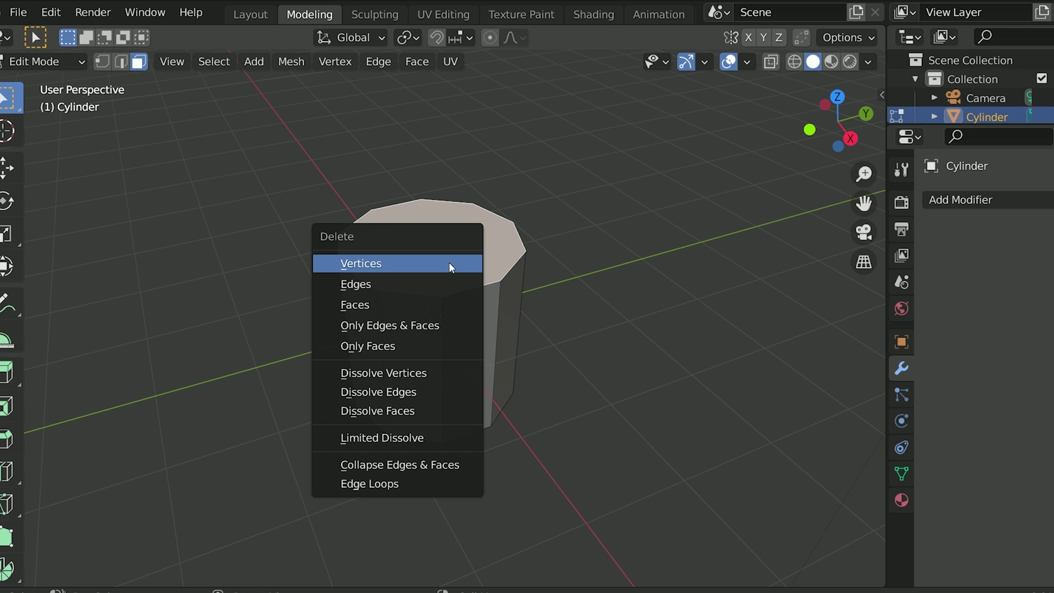
pyautogui.click(434, 303)
# Step: Delete the cylinder's bottom face so that only the side walls remain
pyautogui.moveTo(434, 303); pyautogui.dragTo(476, 349, button='middle')
pyautogui.scroll(3, 474, 350)
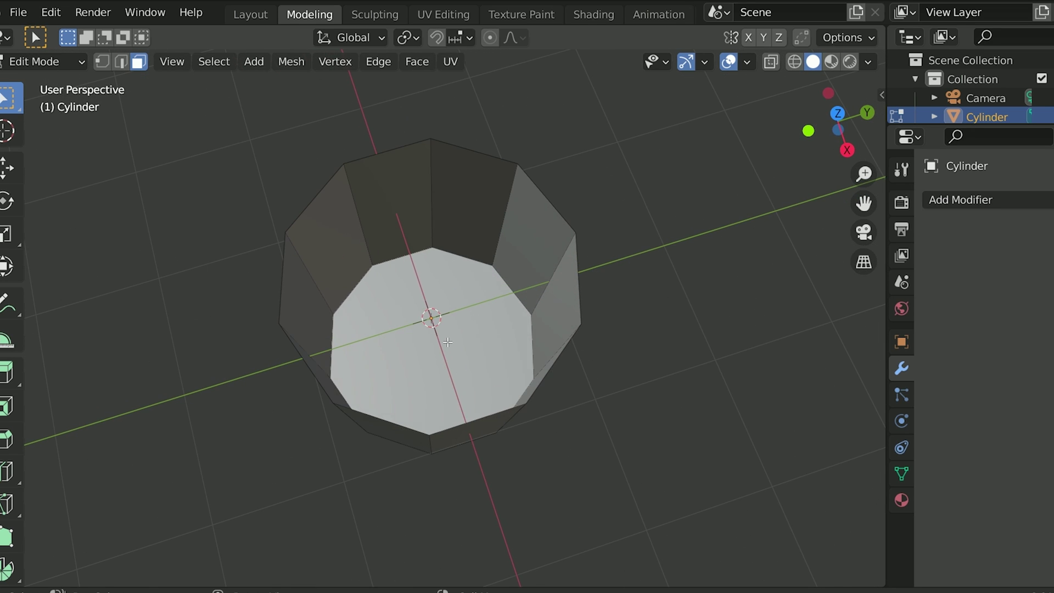
pyautogui.press('x')
pyautogui.click(446, 342)
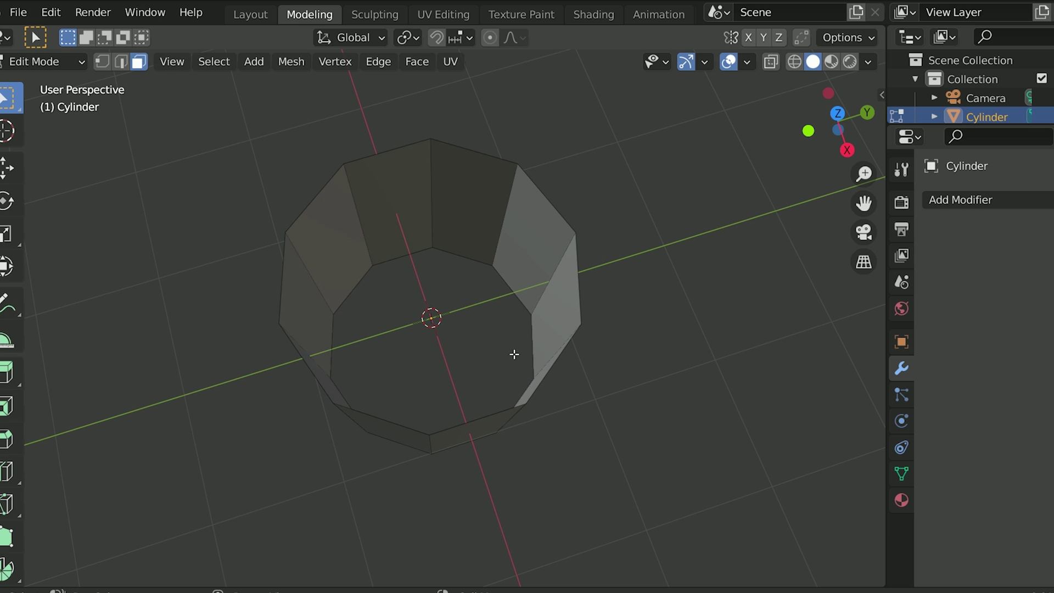
pyautogui.moveTo(514, 354); pyautogui.dragTo(514, 307, button='middle')
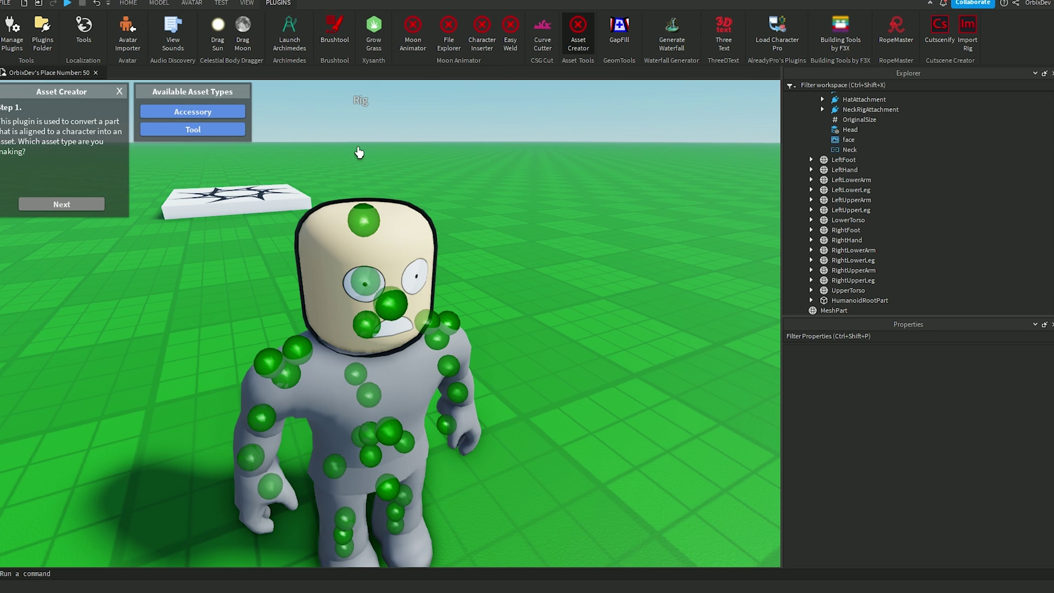
# Step: In Roblox Studio's Asset Creator plugin, choose Accessory as the asset type and continue past step 1
pyautogui.moveTo(380, 145); pyautogui.dragTo(380, 145, button='right')
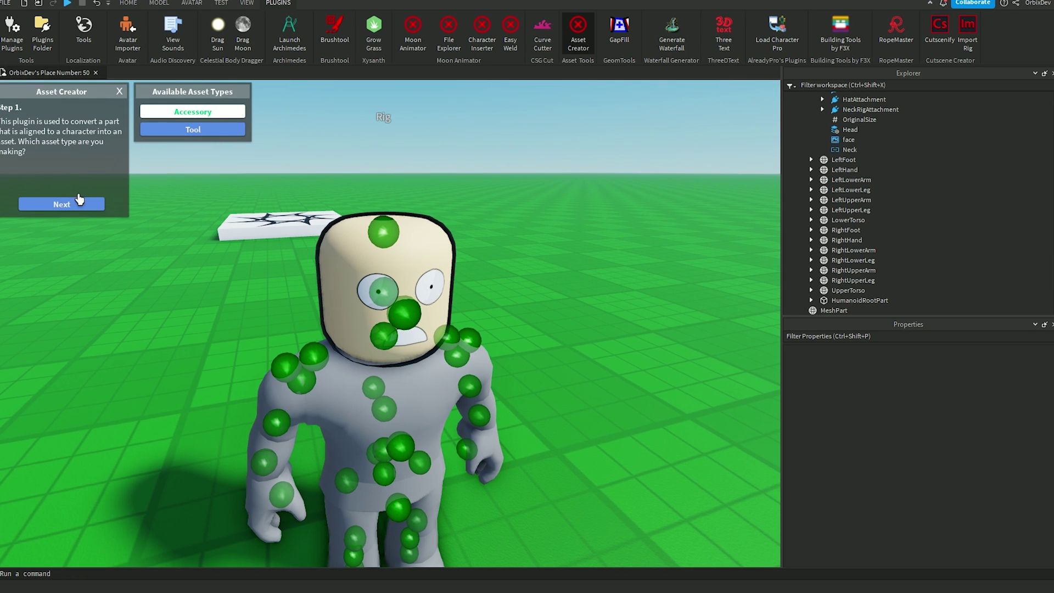
pyautogui.click(77, 203)
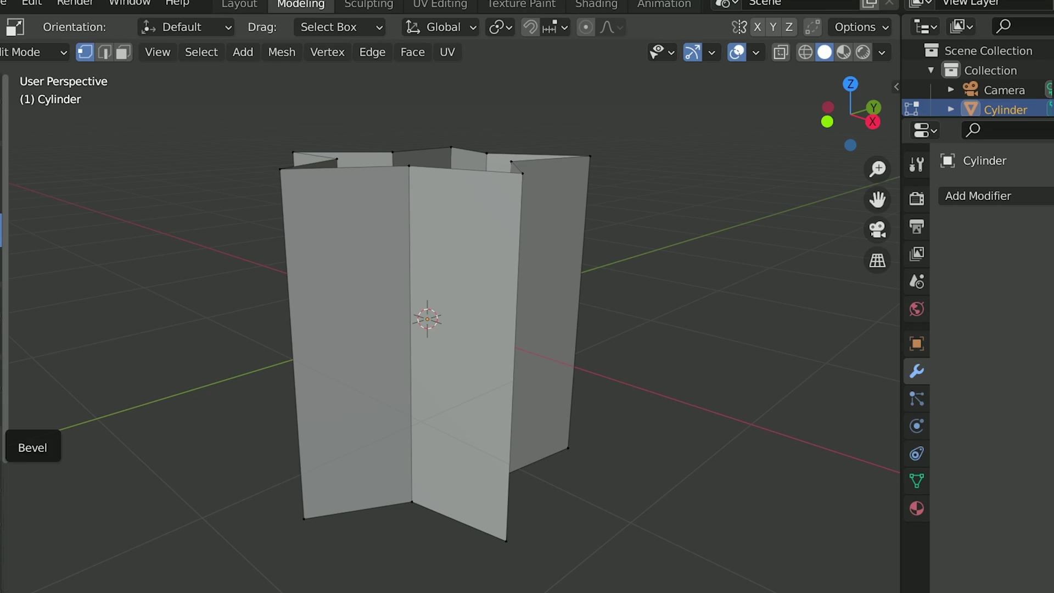
# Step: In Blender, add two horizontal loop cuts around the star-shaped cylinder
pyautogui.click(11, 478)
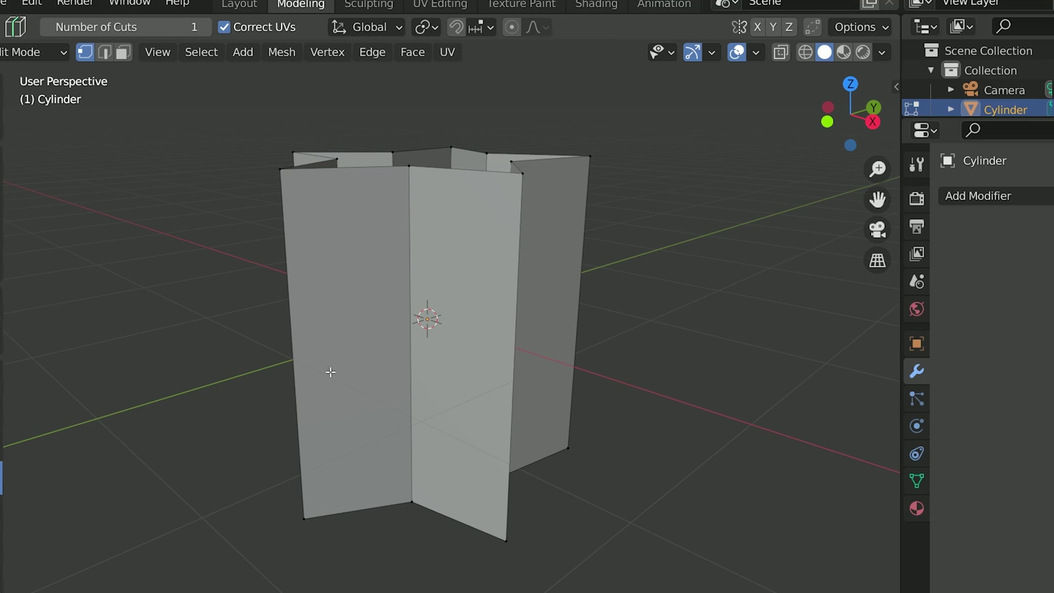
pyautogui.click(429, 350)
pyautogui.moveTo(475, 268); pyautogui.dragTo(499, 249, button='middle')
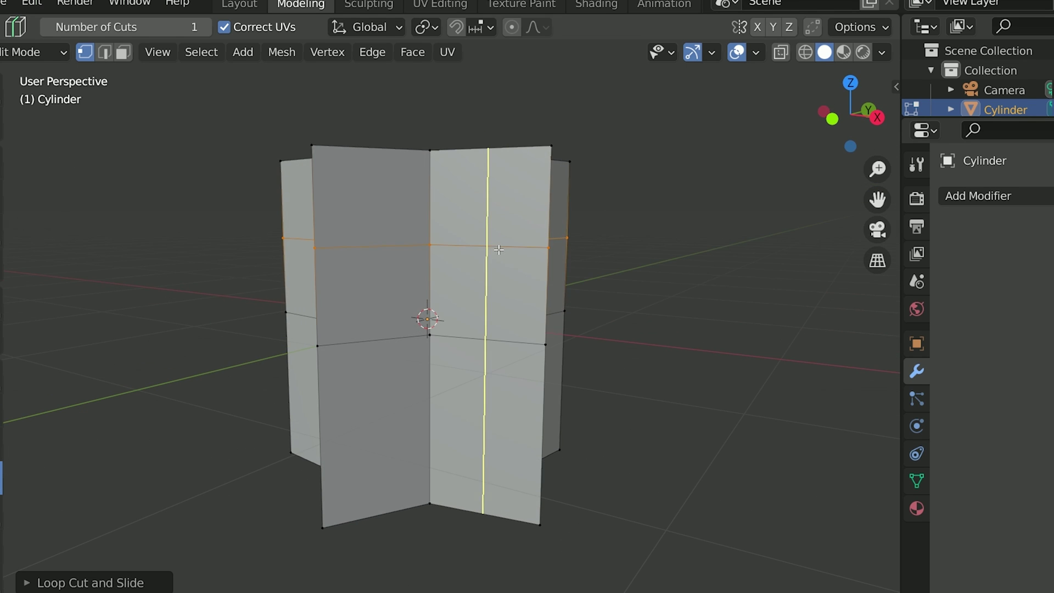
# Step: Leave the loop cut tool by switching to the Move tool
pyautogui.hotkey('shift', 'space')
pyautogui.press('g')
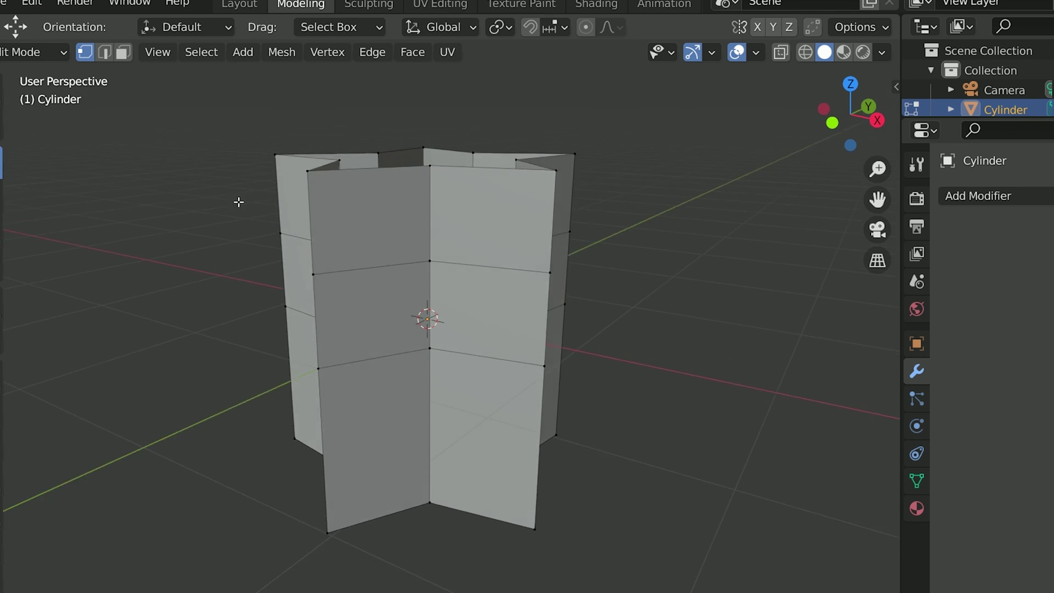
pyautogui.moveTo(238, 200); pyautogui.dragTo(237, 245, button='middle')
pyautogui.moveTo(675, 133); pyautogui.dragTo(674, 117, button='middle')
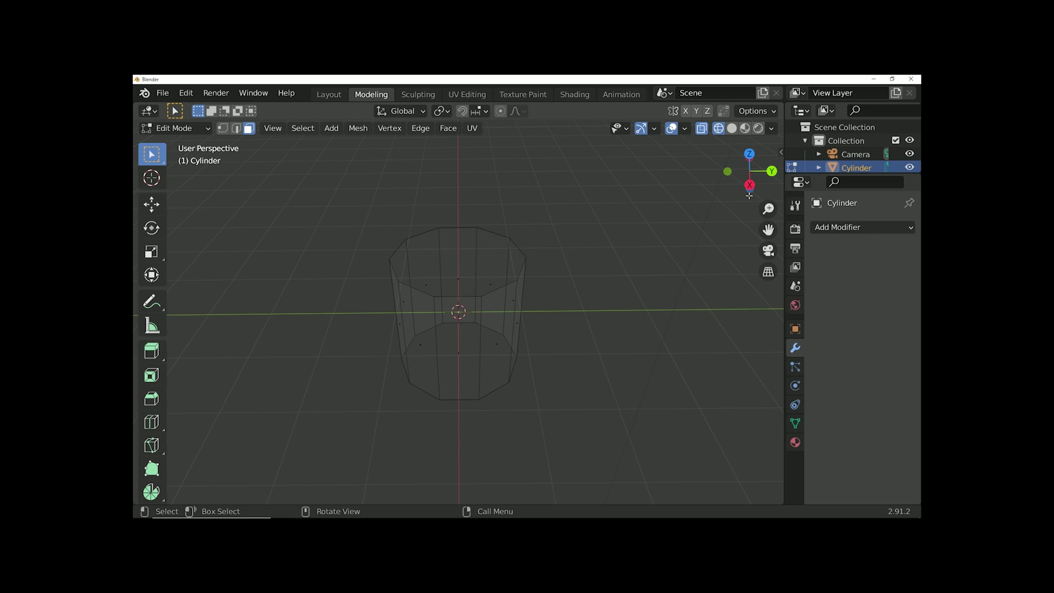
# Step: Scale the cylinder's alternate vertices inward along X and to about 0.84 along Y to form a five-pointed star
pyautogui.click(851, 140)
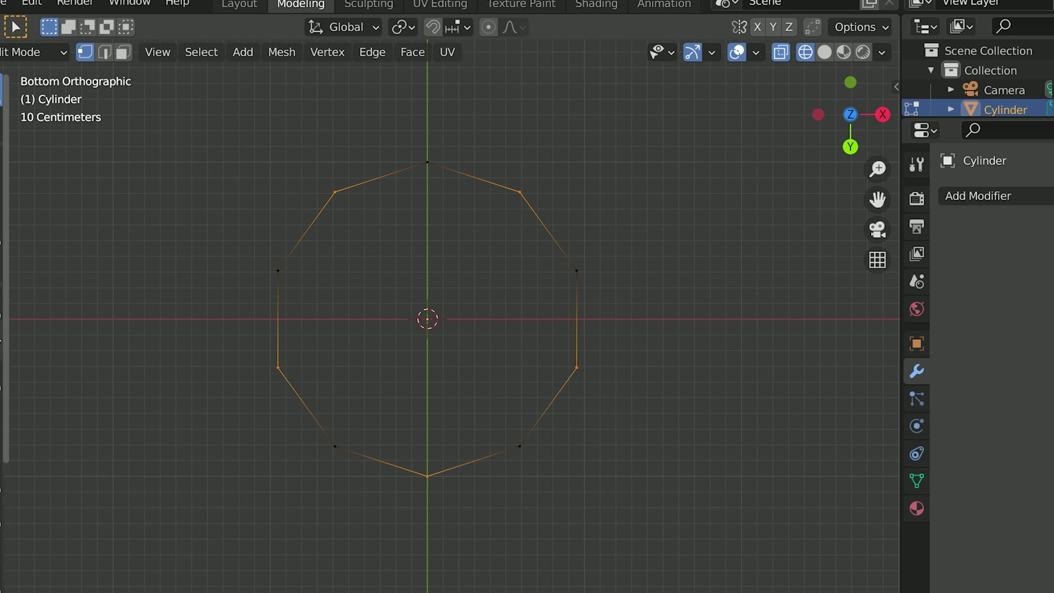
pyautogui.click(1, 231)
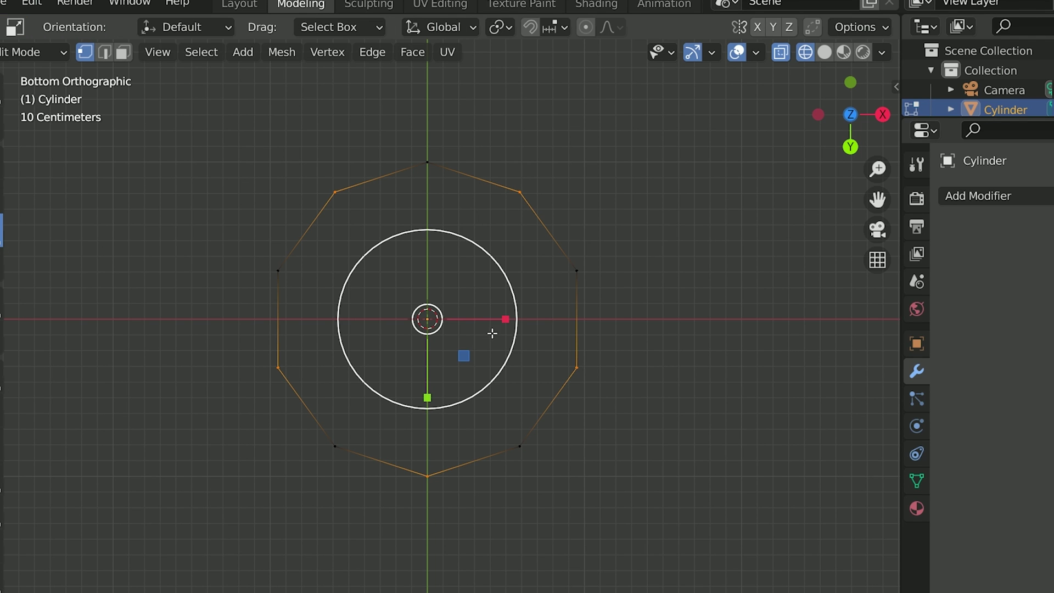
pyautogui.moveTo(499, 320); pyautogui.dragTo(465, 320)
pyautogui.moveTo(426, 395); pyautogui.dragTo(425, 383)
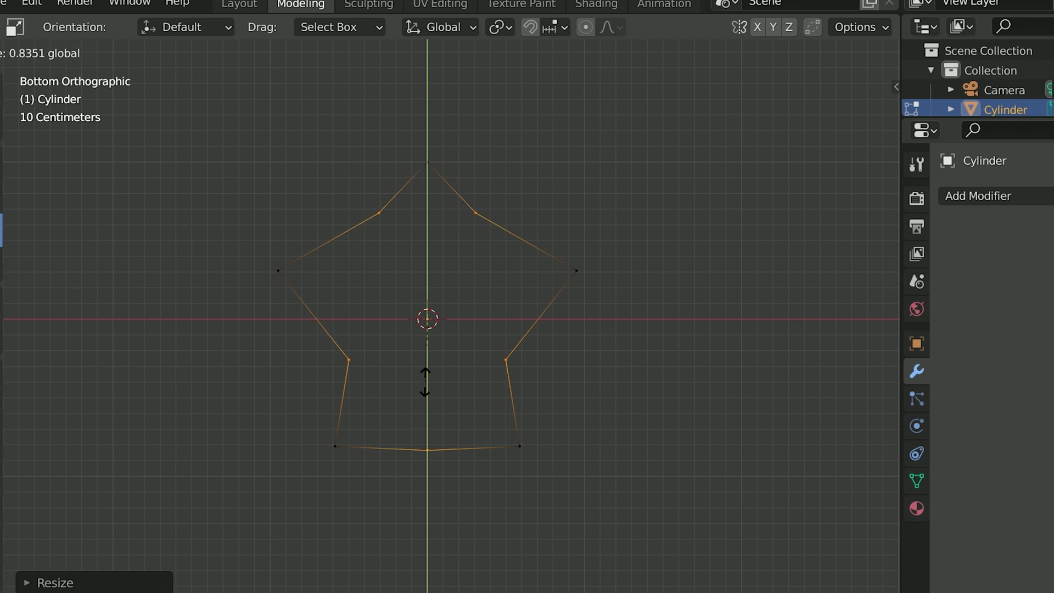
# Step: Select all vertices of the star's open top rim and merge them at their center
pyautogui.moveTo(217, 100); pyautogui.dragTo(605, 218)
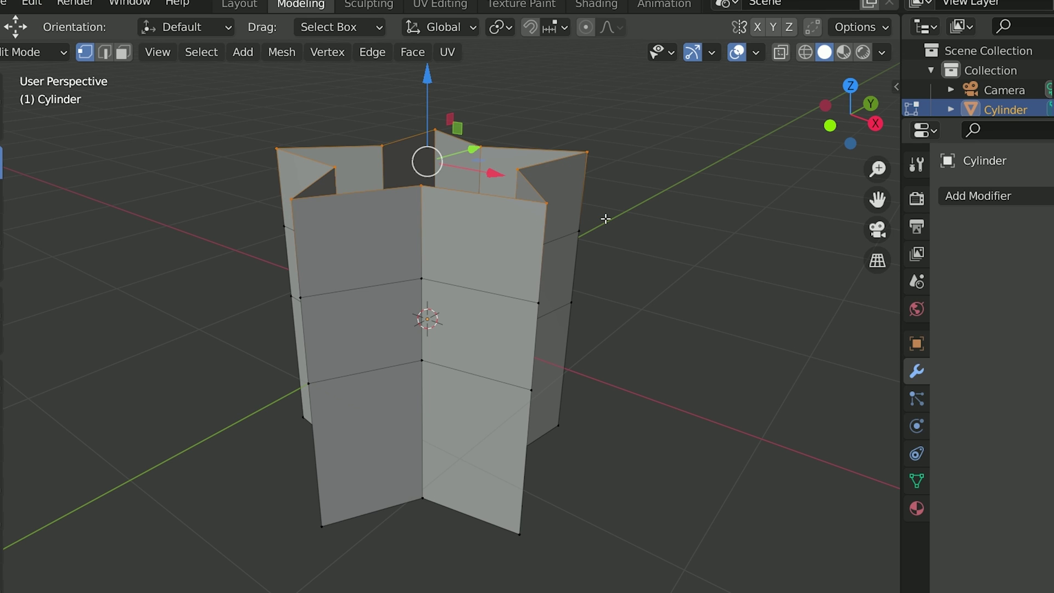
pyautogui.press('m')
pyautogui.click(605, 216)
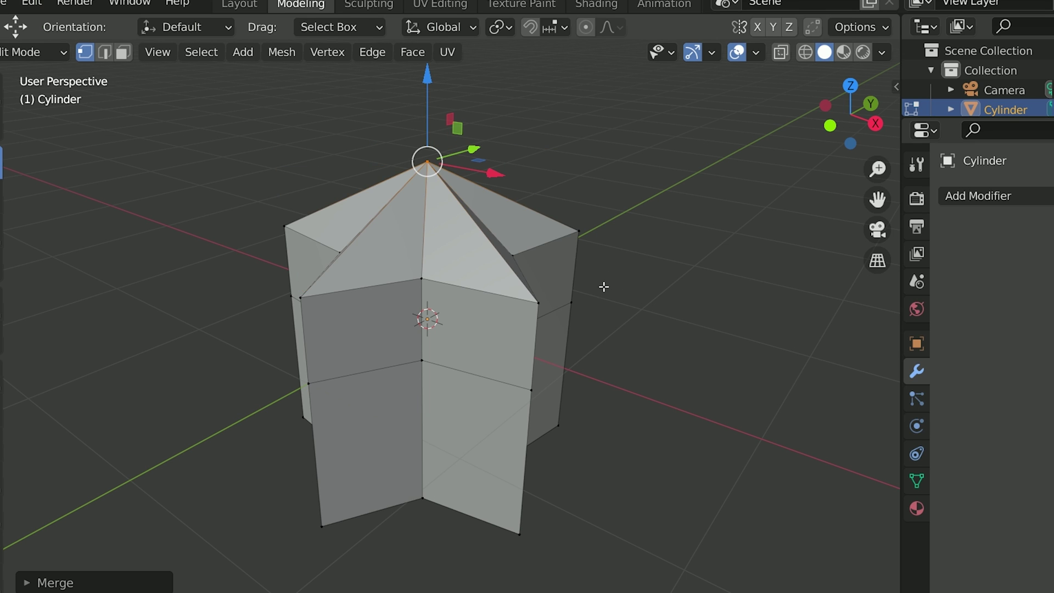
# Step: Select all vertices of the star's open bottom rim and merge them at their center
pyautogui.moveTo(607, 287); pyautogui.dragTo(571, 395, button='middle')
pyautogui.moveTo(315, 216); pyautogui.dragTo(313, 198, button='middle')
pyautogui.moveTo(223, 106); pyautogui.dragTo(643, 243)
pyautogui.press('m')
pyautogui.click(641, 244)
# Step: Move the merged bottom and top center vertices inward along Z to flatten both sides of the star
pyautogui.moveTo(626, 247); pyautogui.dragTo(620, 223, button='middle')
pyautogui.moveTo(427, 246); pyautogui.dragTo(429, 314)
pyautogui.press('ctrl+KP_3')
pyautogui.click(428, 162)
pyautogui.moveTo(428, 120); pyautogui.dragTo(428, 135)
pyautogui.moveTo(597, 154); pyautogui.dragTo(631, 342, button='middle')
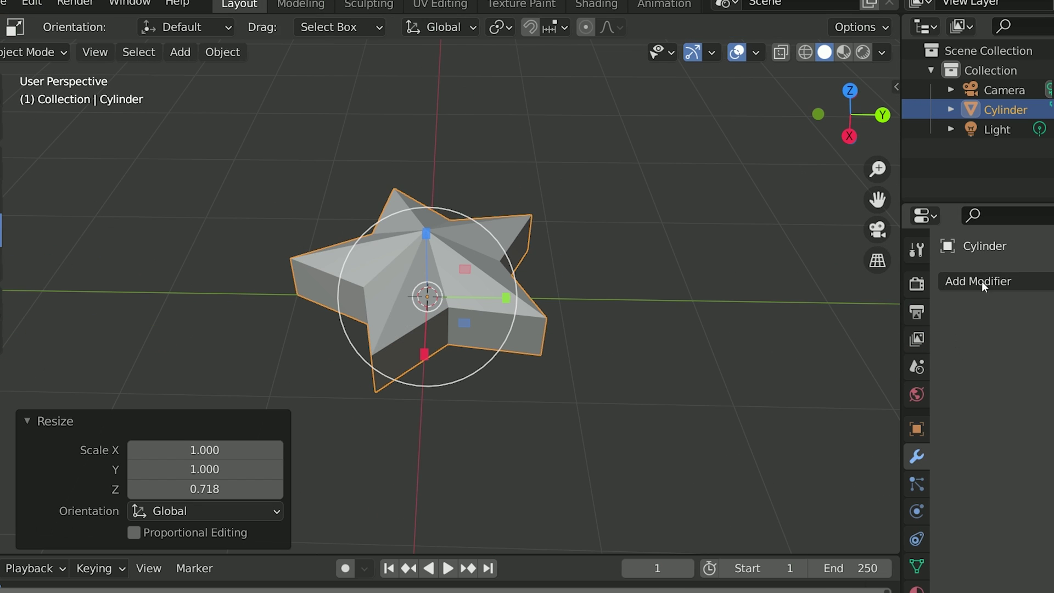
# Step: Add a Bevel modifier with an amount of 0.13 m to the star and shade it smooth
pyautogui.click(949, 279)
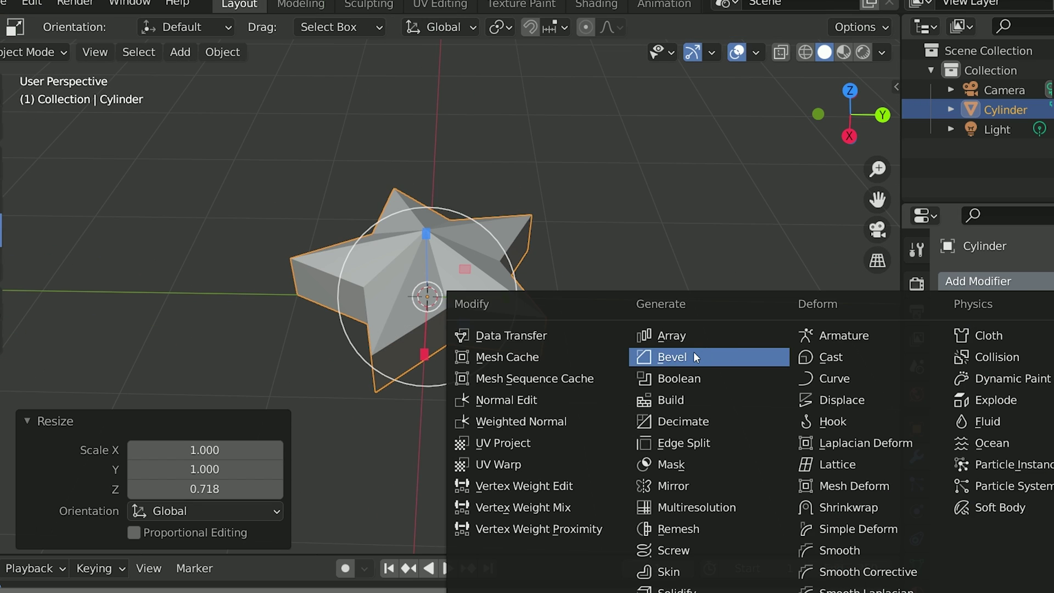
pyautogui.click(693, 355)
pyautogui.moveTo(1023, 390); pyautogui.dragTo(1037, 389)
pyautogui.rightClick(463, 286)
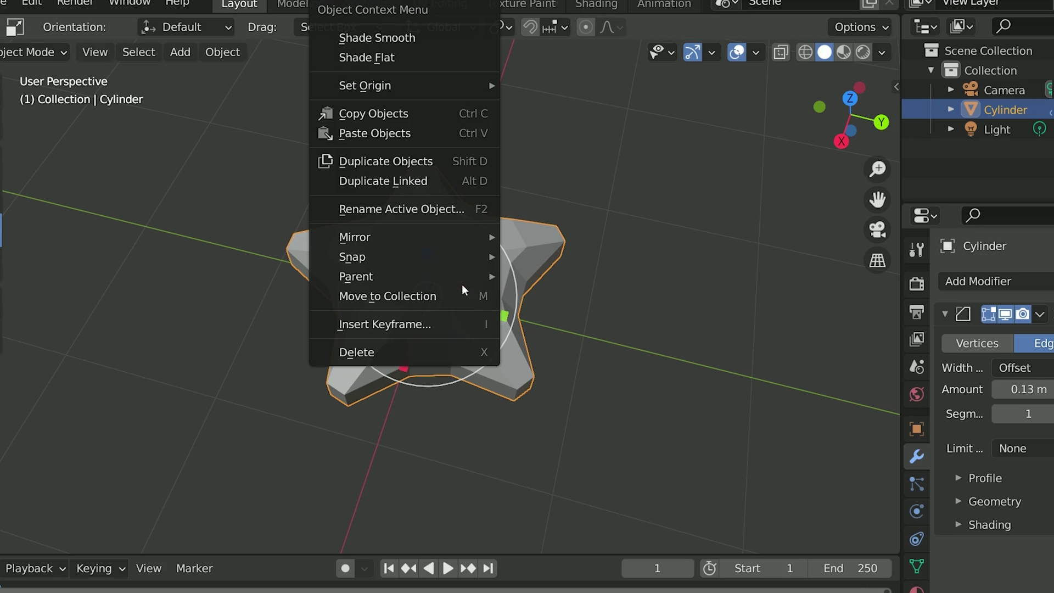
pyautogui.click(420, 38)
pyautogui.moveTo(785, 192); pyautogui.dragTo(835, 147, button='middle')
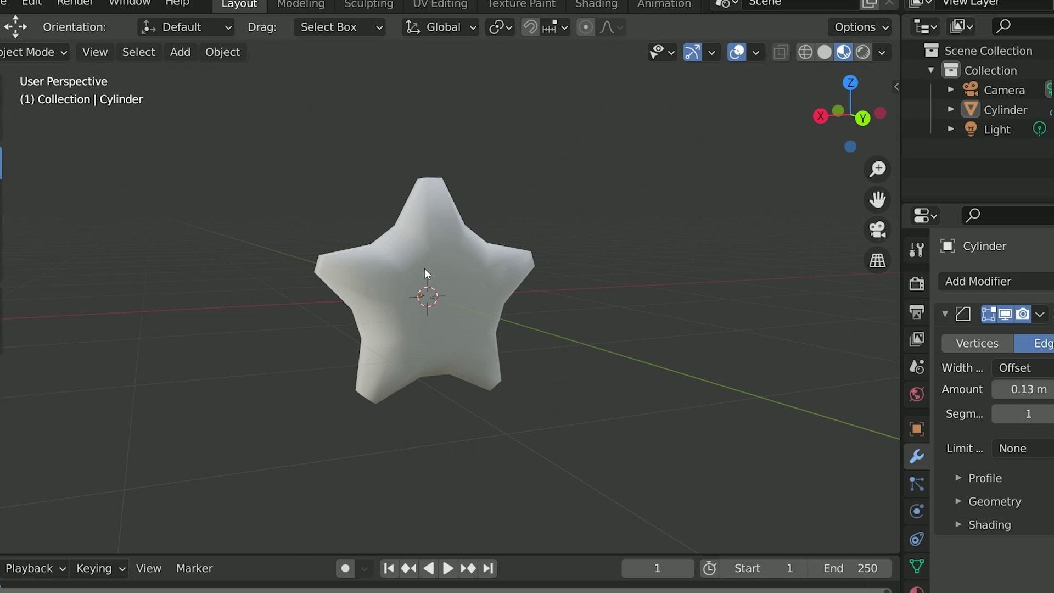
# Step: Give the star a new material that uses the colors palette image texture as its base color
pyautogui.click(427, 273)
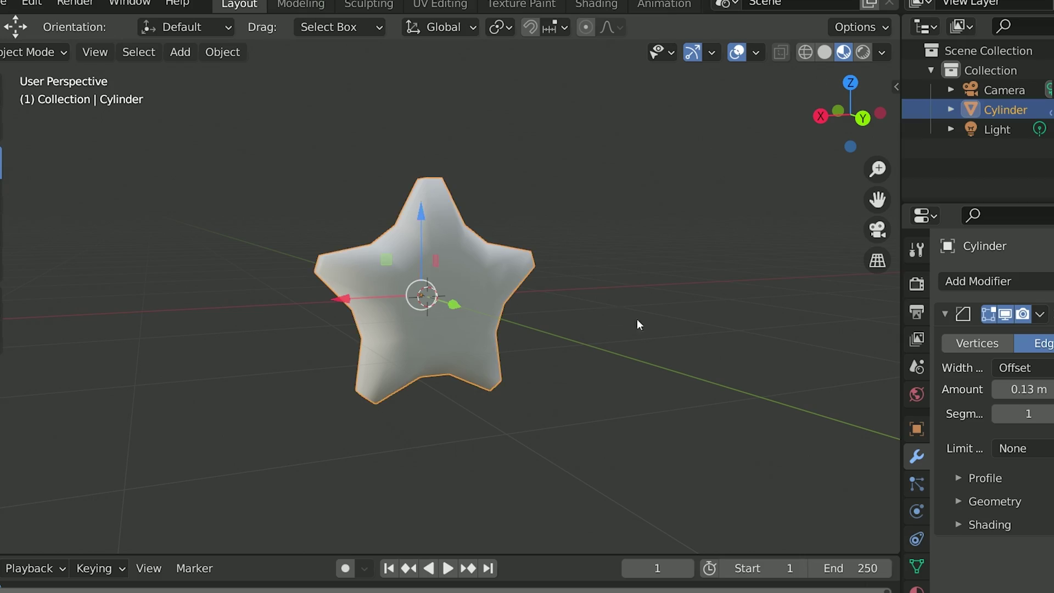
pyautogui.click(918, 588)
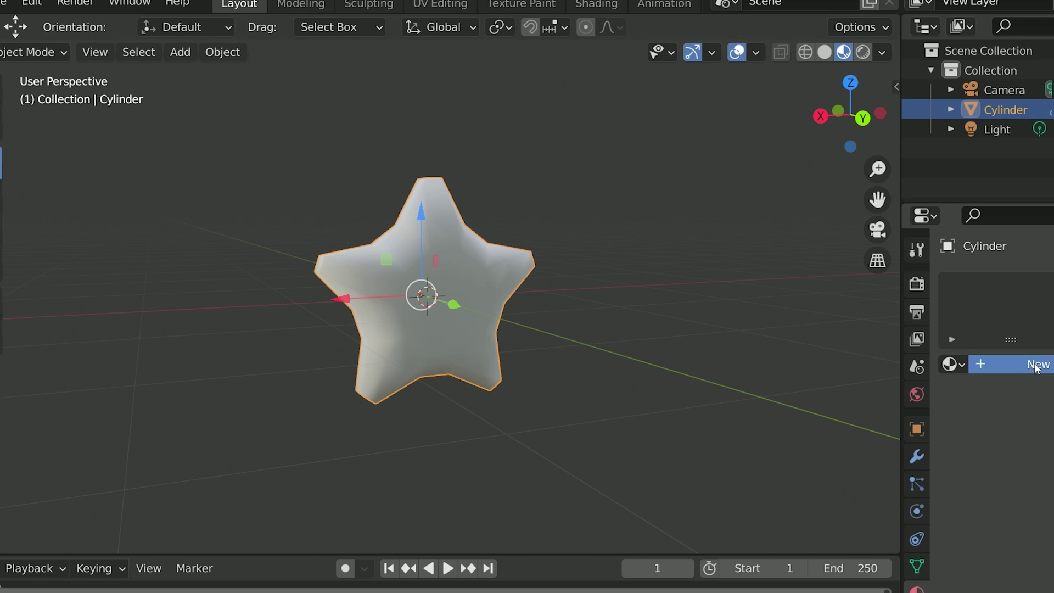
pyautogui.click(1037, 365)
pyautogui.scroll(-3, 1019, 487)
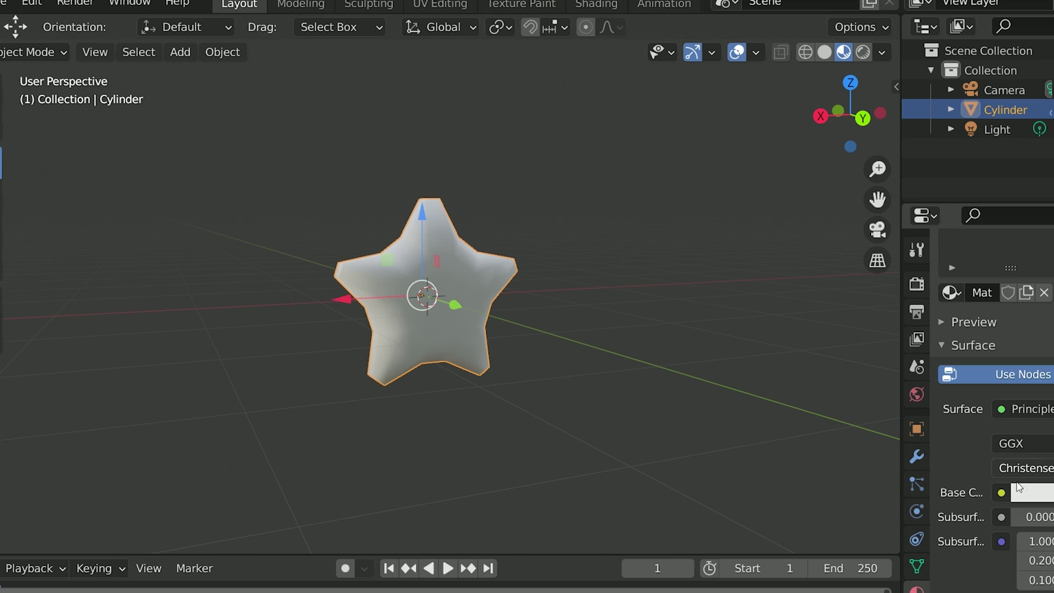
pyautogui.scroll(-2, 989, 478)
pyautogui.click(1002, 469)
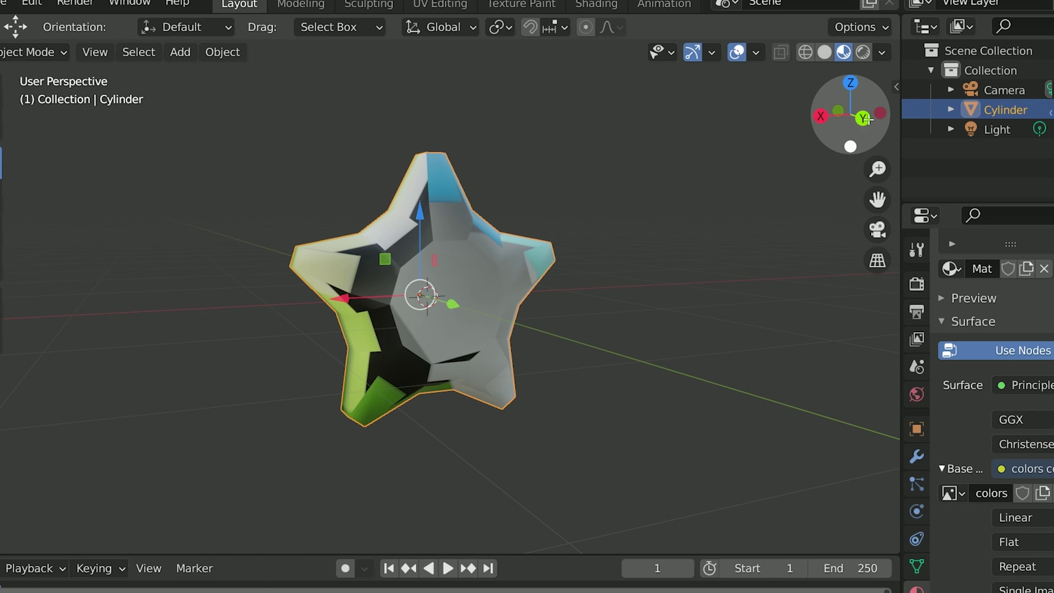
# Step: Set up the UV Editing workspace with material preview shading and the star in back orthographic view beside the palette image
pyautogui.click(857, 104)
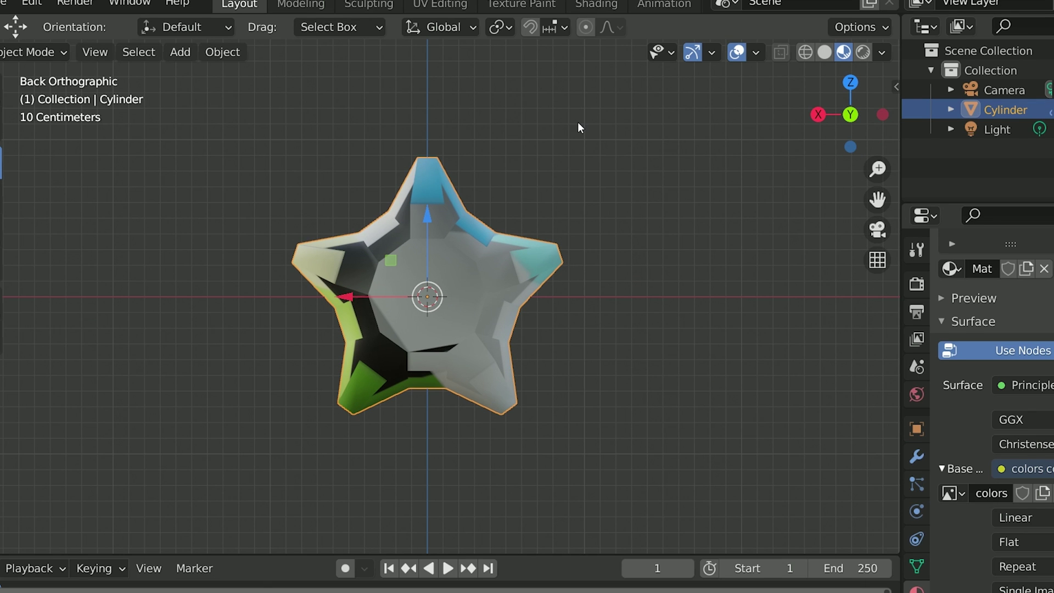
pyautogui.click(440, 4)
pyautogui.moveTo(433, 223); pyautogui.dragTo(148, 220)
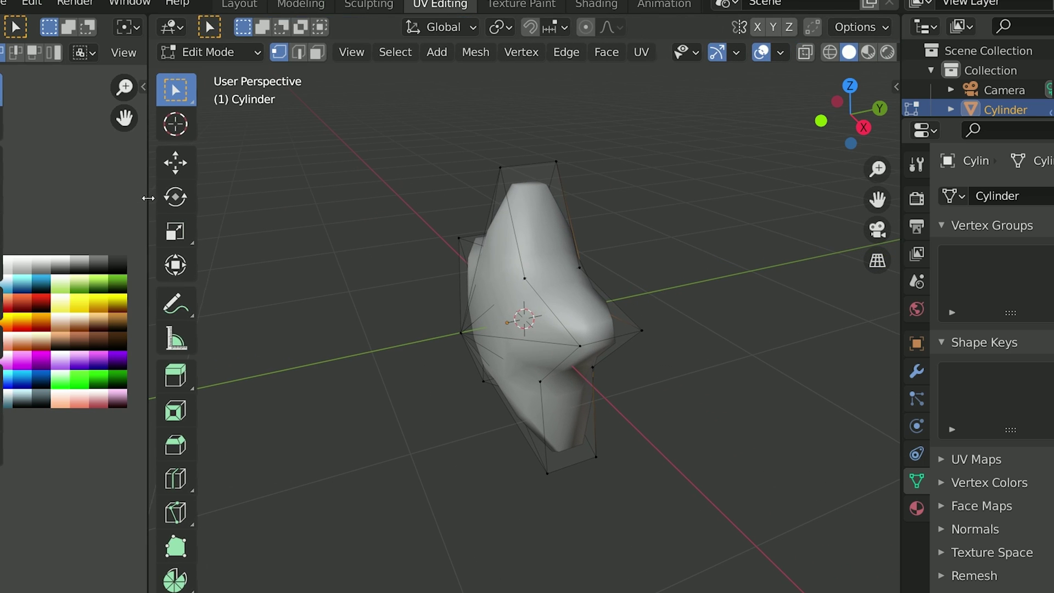
pyautogui.click(868, 53)
pyautogui.moveTo(854, 110); pyautogui.dragTo(878, 128)
pyautogui.click(857, 120)
pyautogui.moveTo(148, 220); pyautogui.dragTo(400, 235)
pyautogui.scroll(2, 292, 295)
pyautogui.scroll(1, 291, 295)
pyautogui.scroll(3, 783, 338)
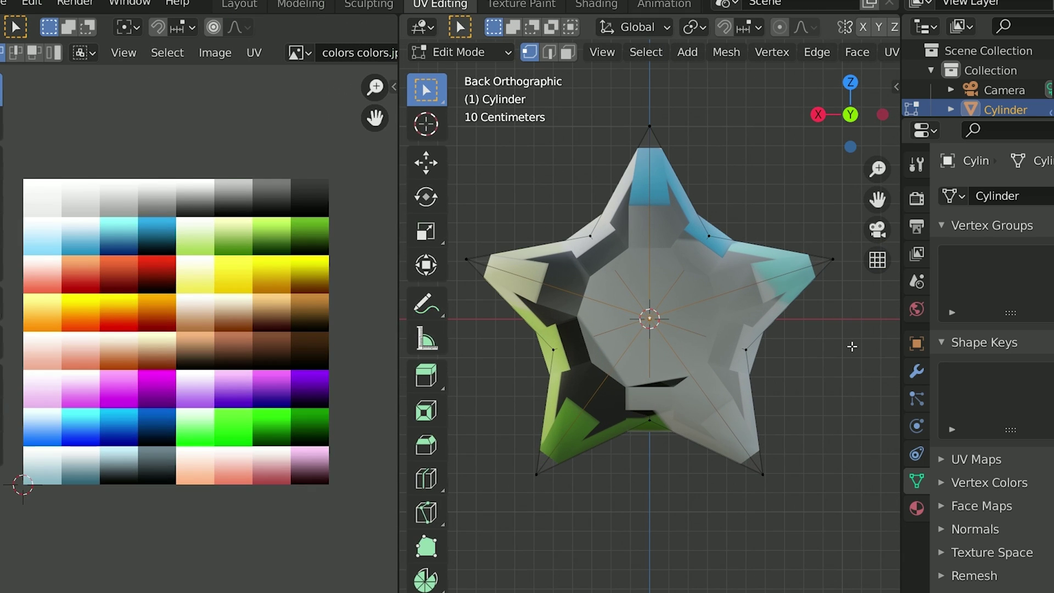
# Step: Select the whole star mesh and unwrap it by projecting its UVs from the back view
pyautogui.press('a')
pyautogui.press('u')
pyautogui.click(776, 503)
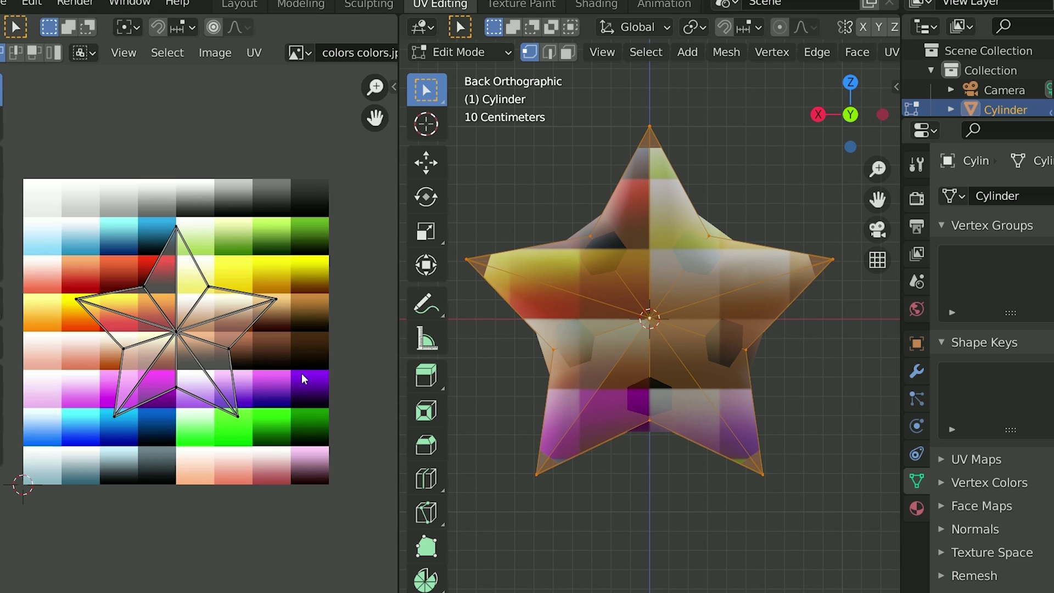
# Step: Scale the star's projected UVs down and place them on the yellow-to-orange gradient swatch of the palette
pyautogui.press('s')
pyautogui.click(193, 330)
pyautogui.click(1, 163)
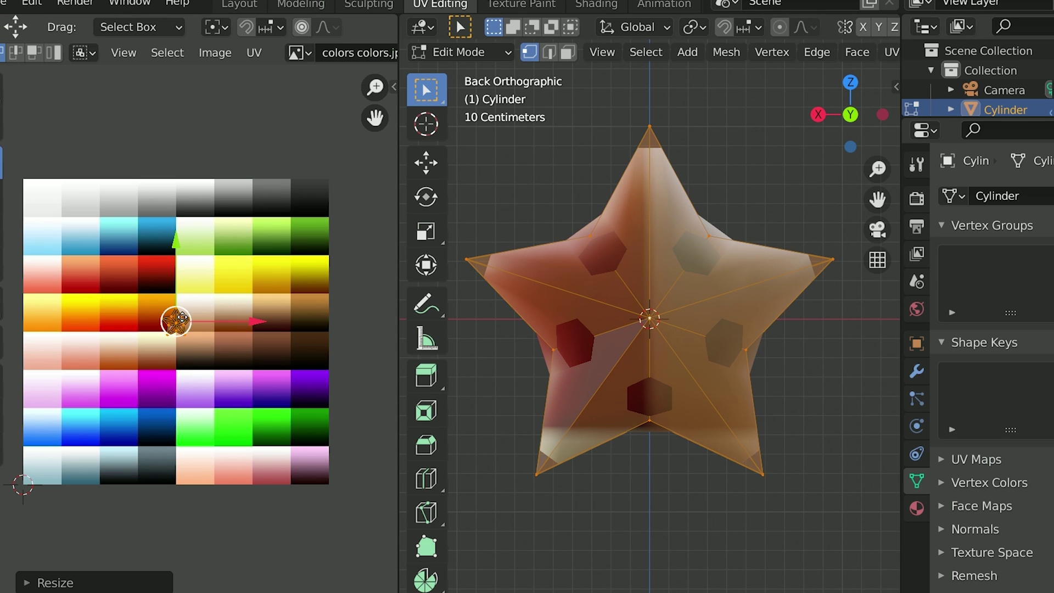
pyautogui.moveTo(176, 321); pyautogui.dragTo(41, 312)
pyautogui.scroll(3, 126, 336)
pyautogui.moveTo(126, 336); pyautogui.dragTo(343, 399, button='middle')
pyautogui.scroll(2, 344, 399)
pyautogui.press('s')
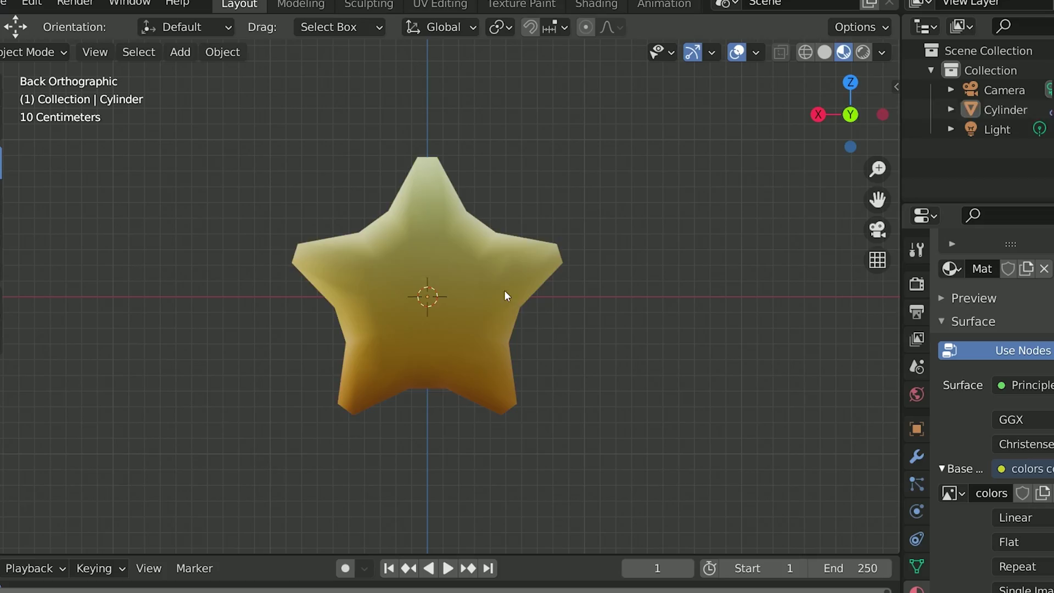
# Step: Duplicate the star in place and scale the copy up slightly as an outline shell
pyautogui.hotkey('shift', 'd')
pyautogui.press('Escape')
pyautogui.hotkey('shift', 'z')
pyautogui.press('s')
pyautogui.click(763, 365)
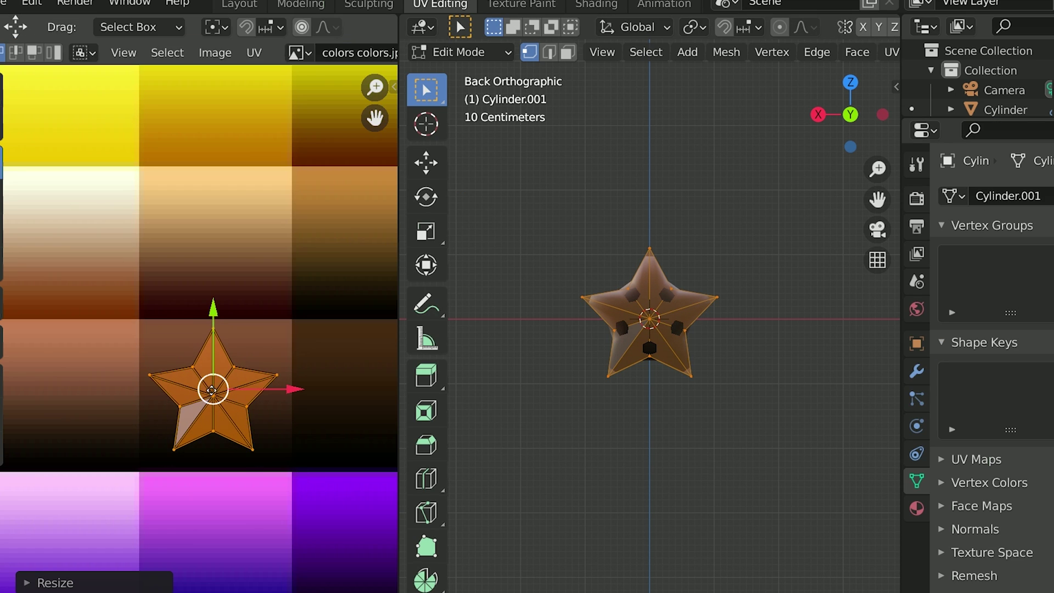
# Step: Move the copy's UVs onto the dark brown palette swatch and flip the copy's normals
pyautogui.press('g')
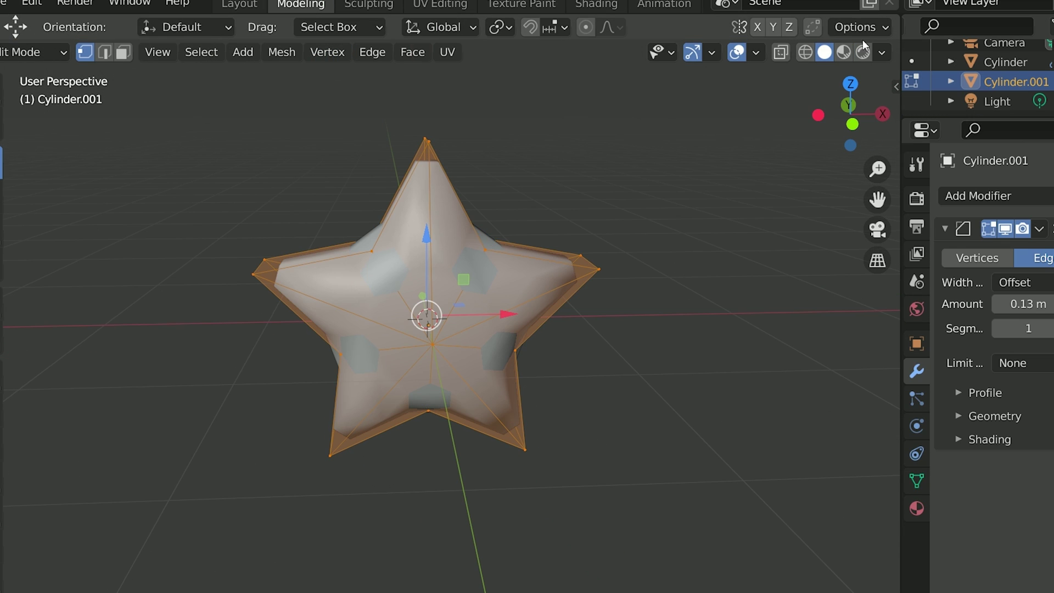
pyautogui.click(844, 52)
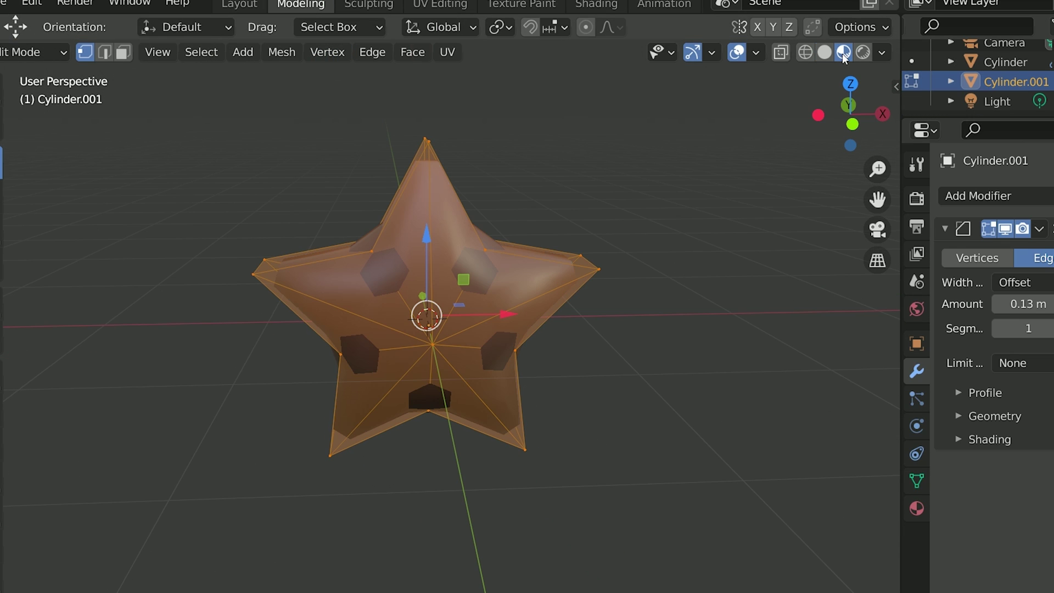
pyautogui.hotkey('alt', 'n')
pyautogui.click(673, 281)
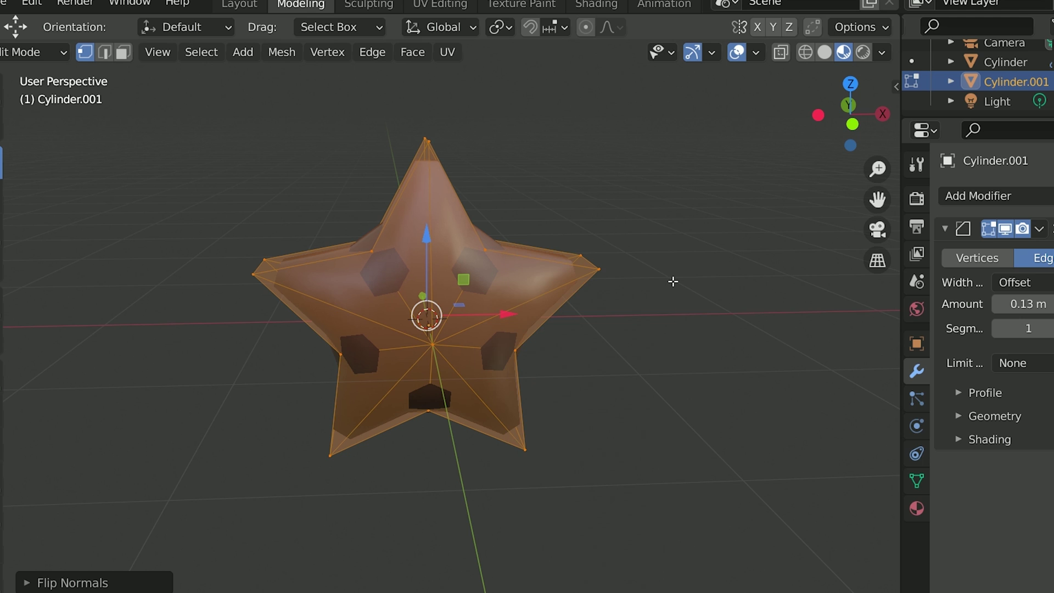
# Step: Return to the Layout workspace and inspect the star with its brown outline copy
pyautogui.click(255, 3)
pyautogui.click(256, 153)
pyautogui.moveTo(256, 153); pyautogui.dragTo(484, 124, button='middle')
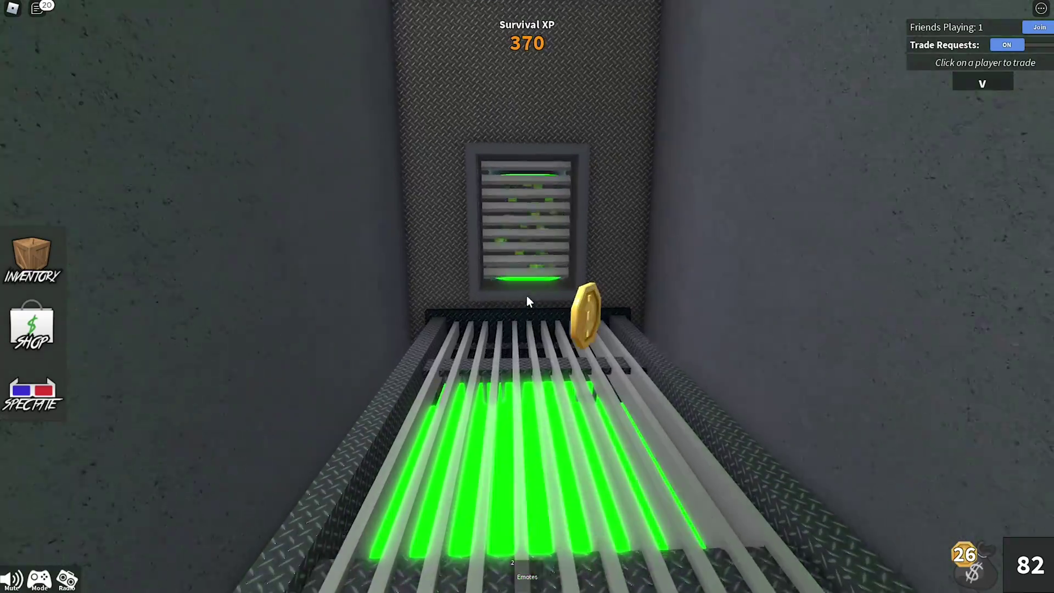
pyautogui.press('w')
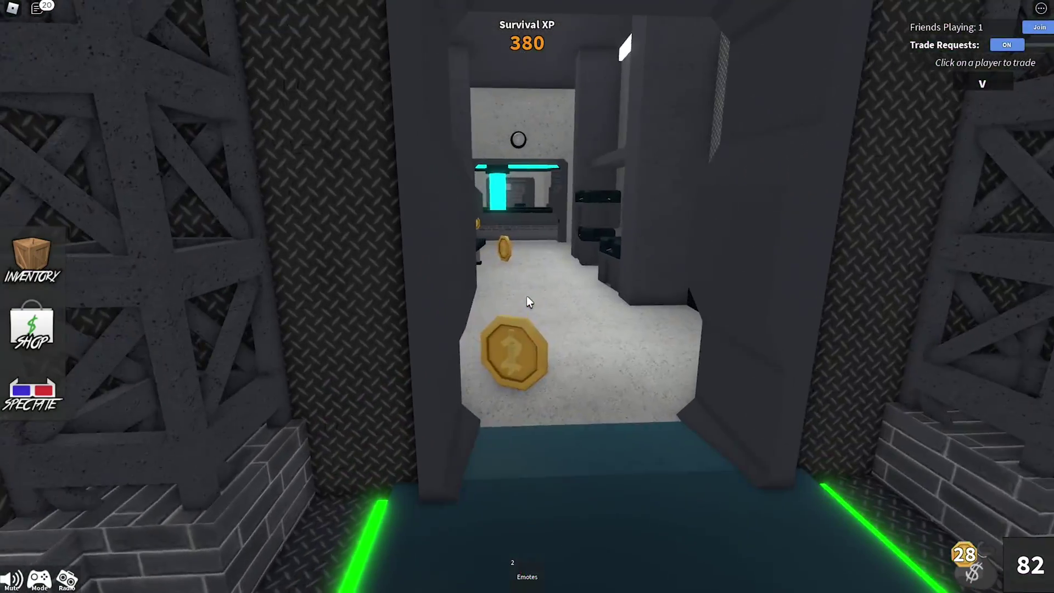
pyautogui.press('w')
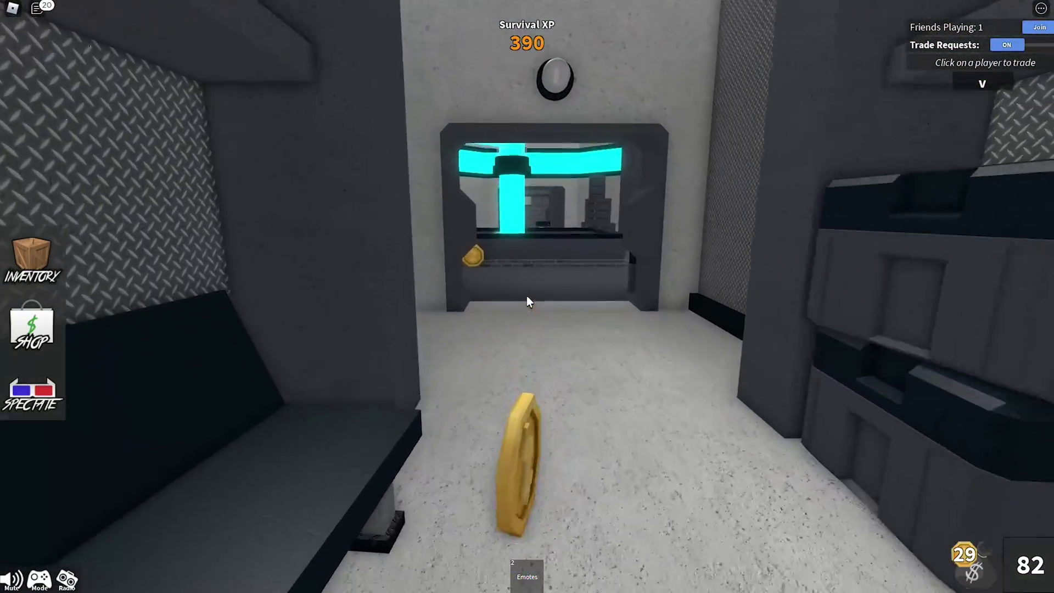
pyautogui.press('w')
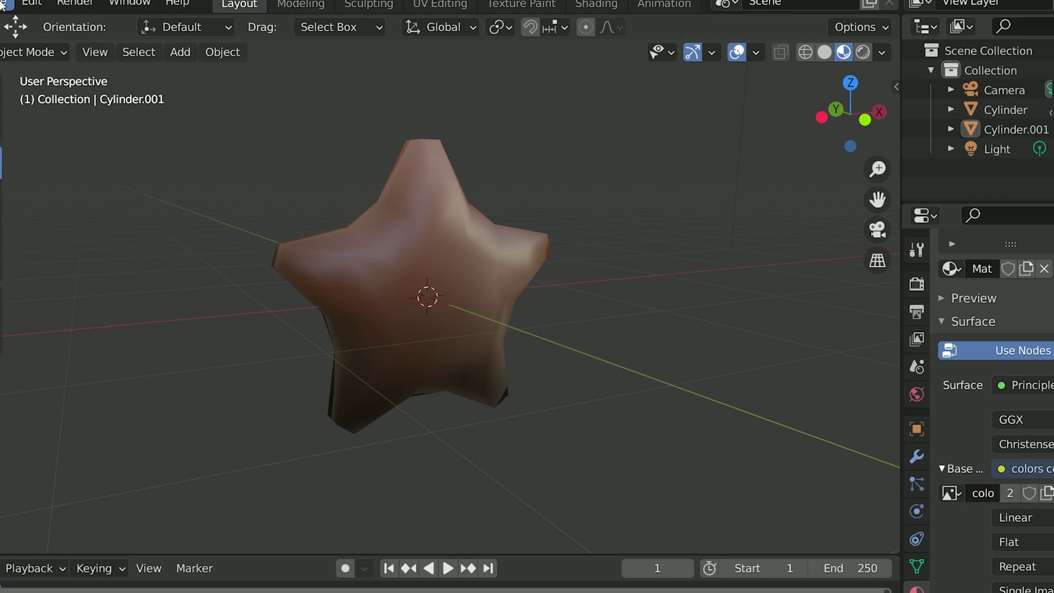
# Step: Export the model as an FBX file named CoolStarRoblox.fbx to the Downloads folder
pyautogui.click(3, 4)
pyautogui.moveTo(70, 282)
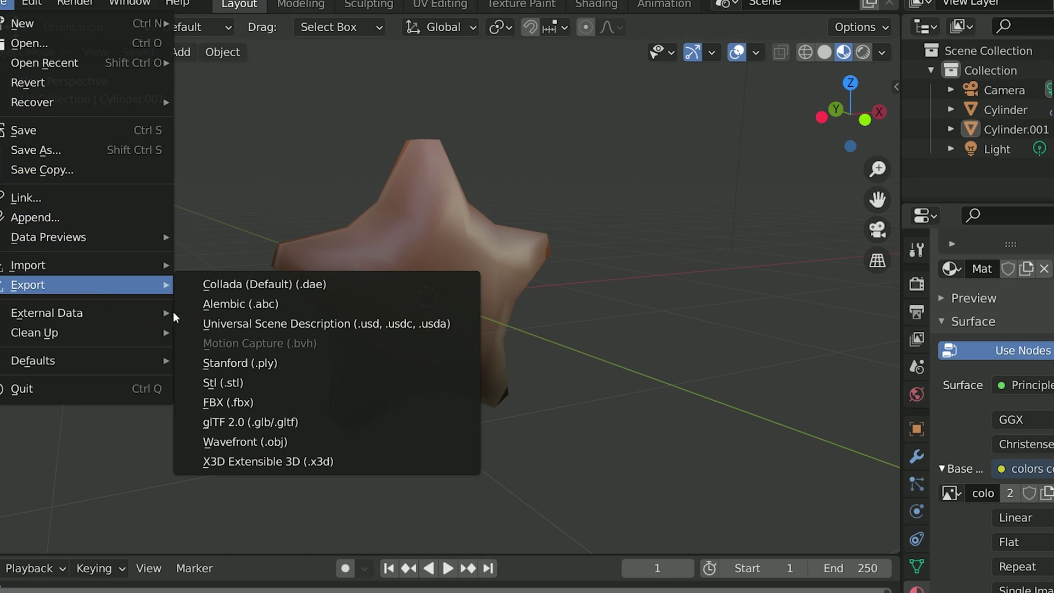
pyautogui.click(261, 404)
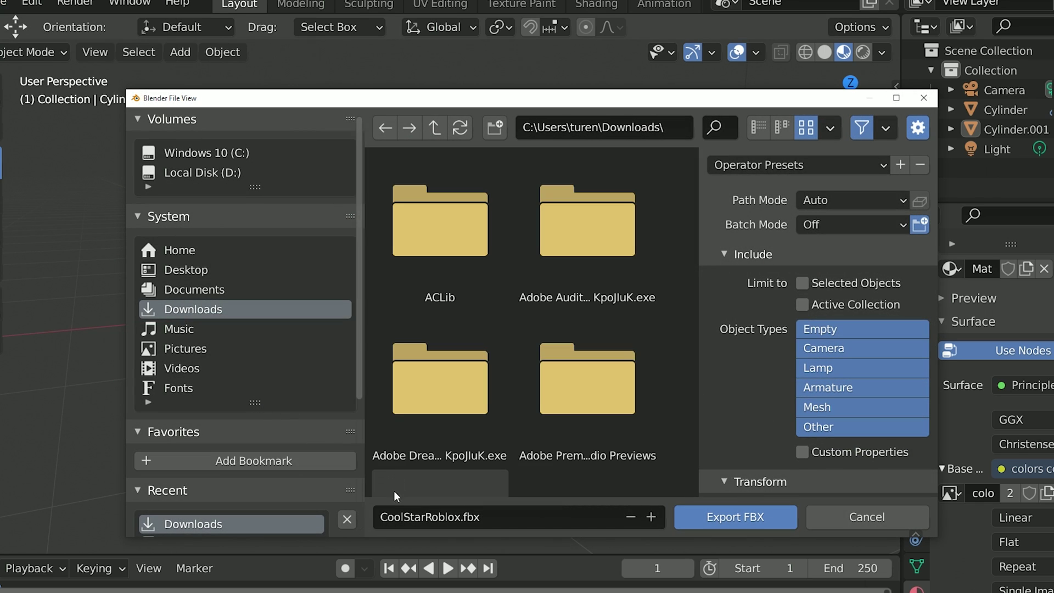
pyautogui.click(470, 518)
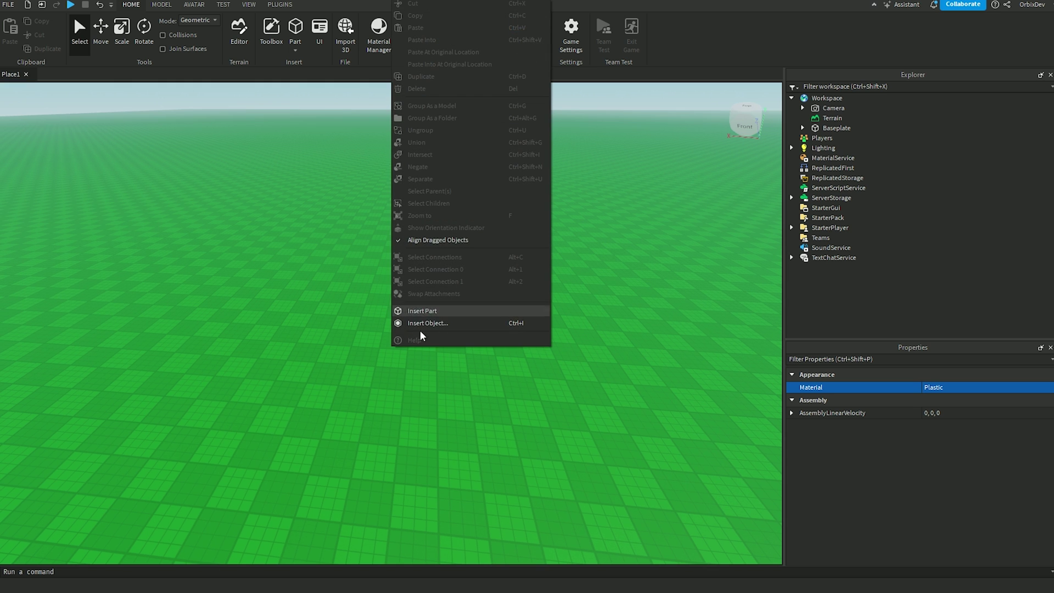
# Step: In Roblox Studio, insert a MeshPart into the workspace and load the CoolStarRoblox file as its mesh
pyautogui.click(441, 324)
pyautogui.click(500, 428)
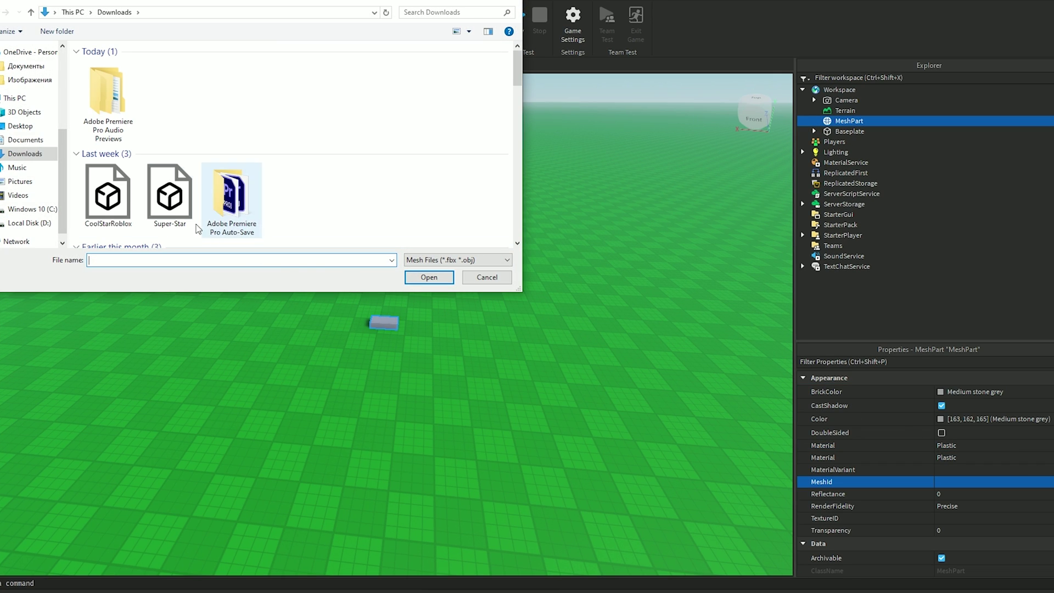
pyautogui.click(125, 199)
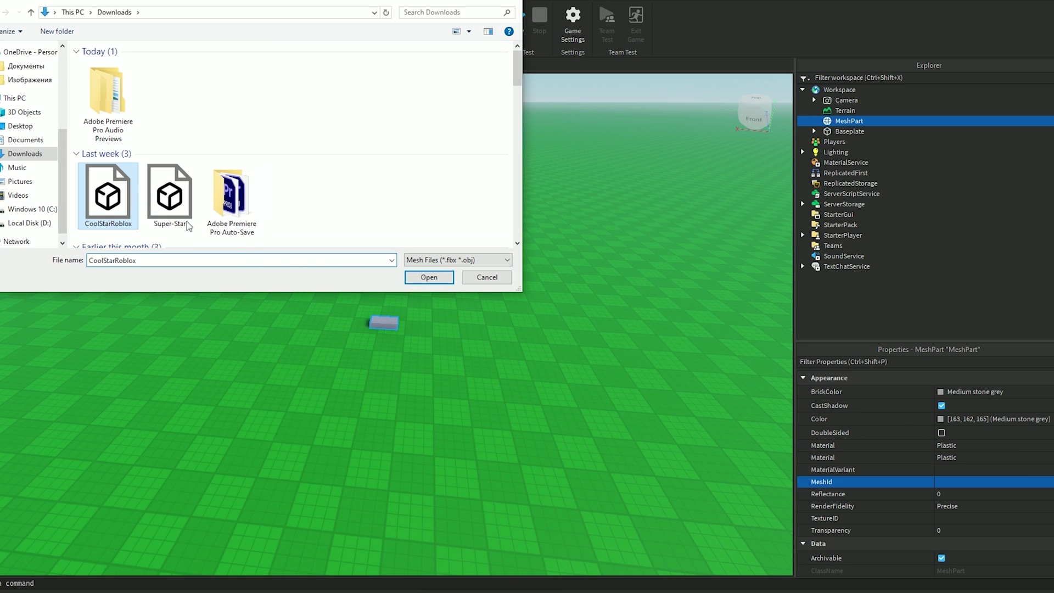
pyautogui.click(410, 279)
pyautogui.click(555, 309)
pyautogui.click(526, 309)
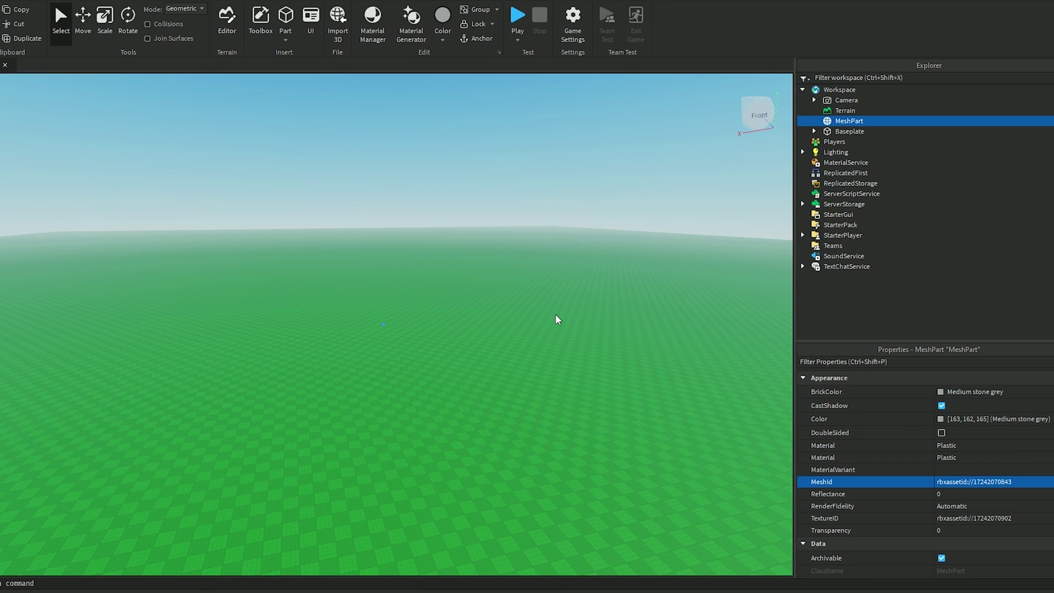
# Step: Scale the imported star mesh down to a much smaller size
pyautogui.click(555, 314)
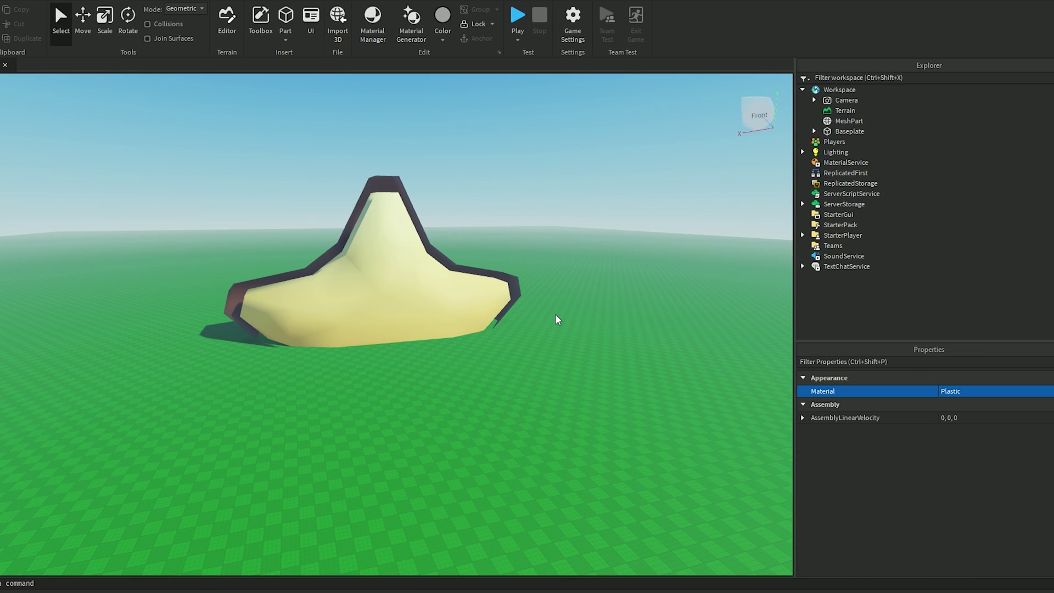
pyautogui.moveTo(556, 314); pyautogui.dragTo(540, 313, button='right')
pyautogui.moveTo(515, 265); pyautogui.dragTo(513, 234)
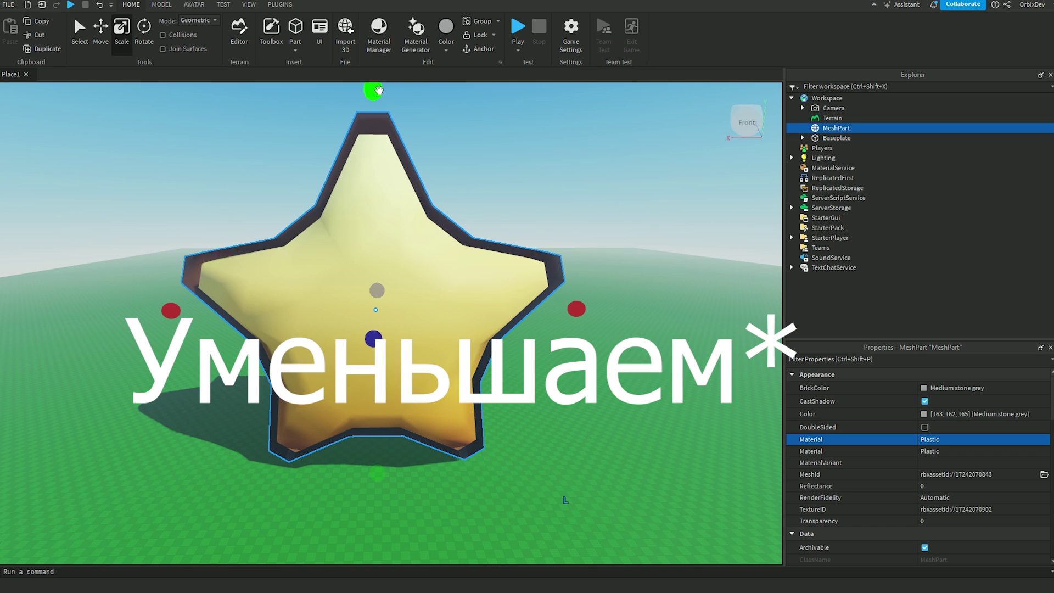
pyautogui.moveTo(379, 90); pyautogui.dragTo(384, 389)
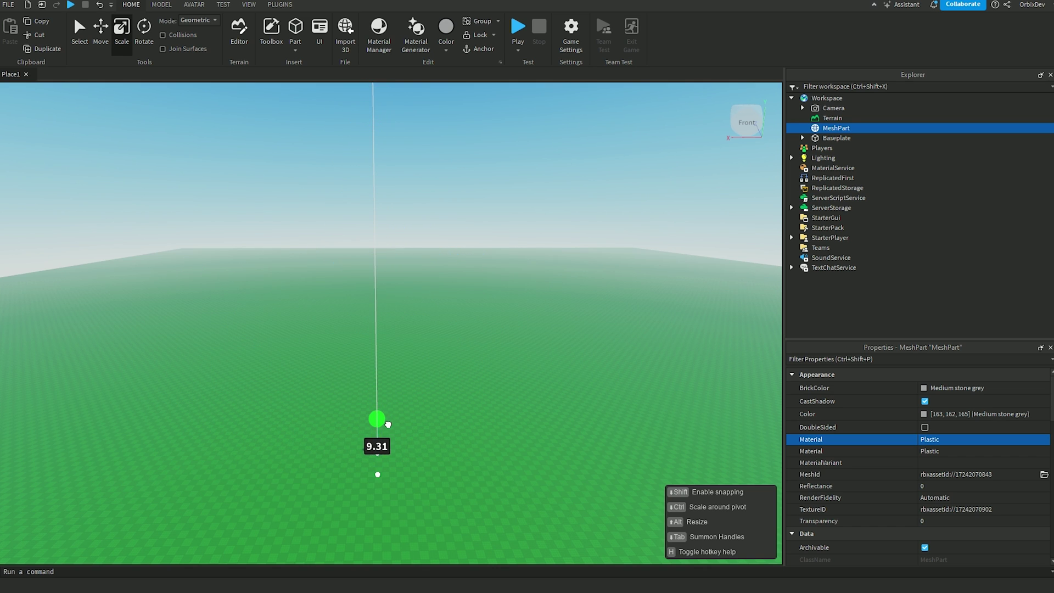
pyautogui.moveTo(388, 424); pyautogui.dragTo(388, 426)
# Step: Generate an R15 masculine Mesh Avatar (2016) rig near the star
pyautogui.moveTo(389, 426); pyautogui.dragTo(447, 400, button='right')
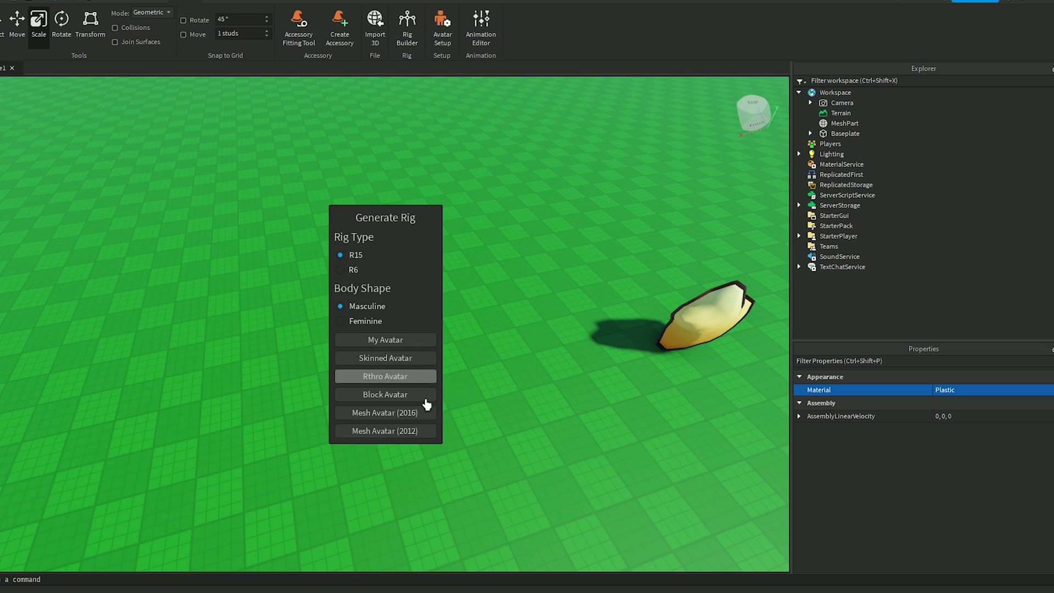
pyautogui.click(421, 414)
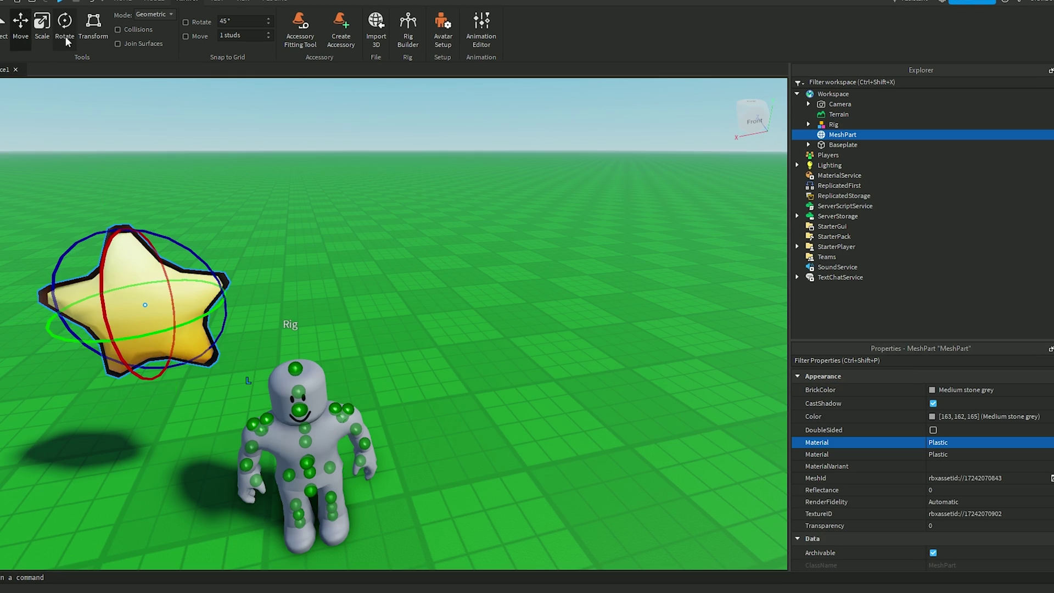
# Step: Shrink the star further to suit the rig's proportions and rotate it about its vertical axis
pyautogui.click(41, 25)
pyautogui.moveTo(106, 196); pyautogui.dragTo(134, 264)
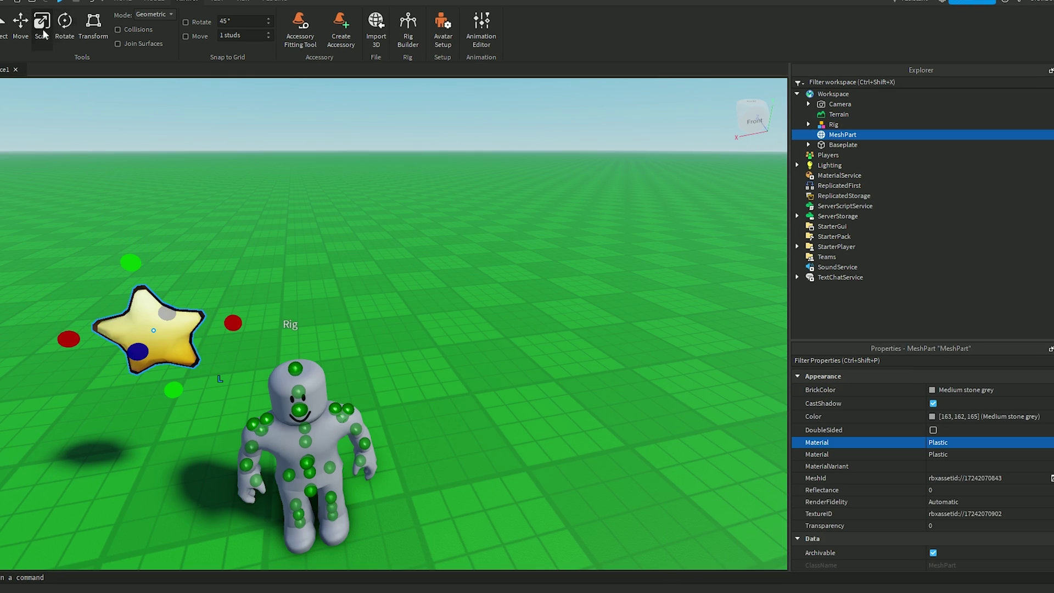
pyautogui.click(65, 25)
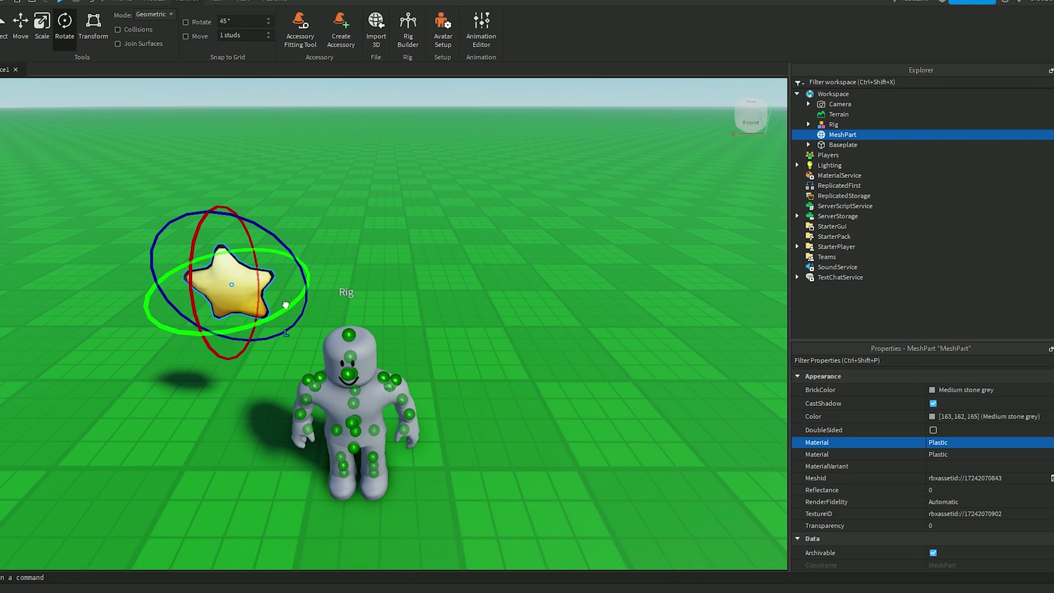
pyautogui.moveTo(285, 305); pyautogui.dragTo(249, 234)
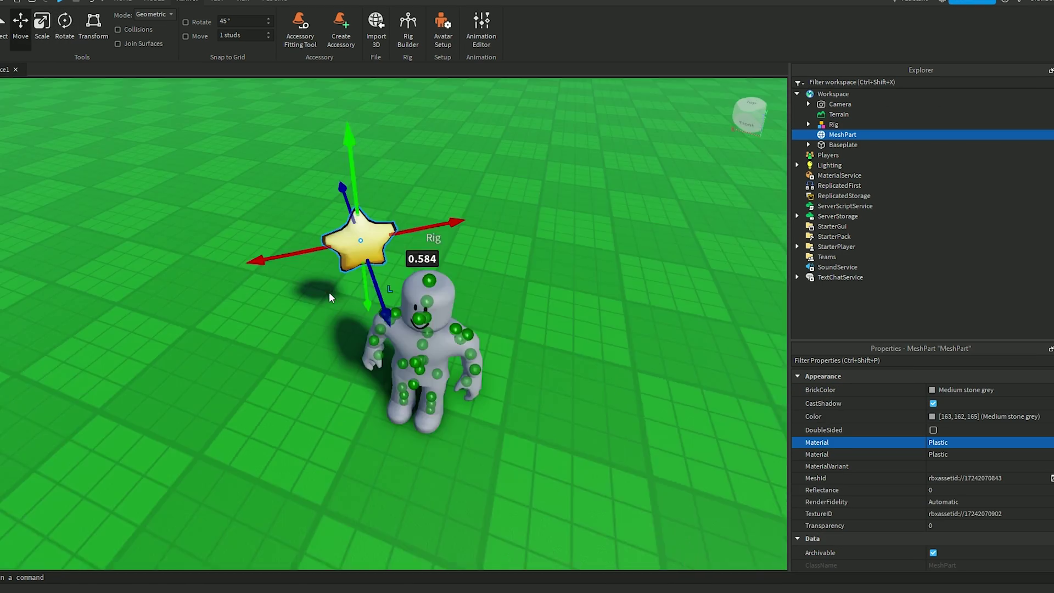
# Step: Move the star beside the rig's head, above its shoulder, and deselect it
pyautogui.scroll(3, 330, 294)
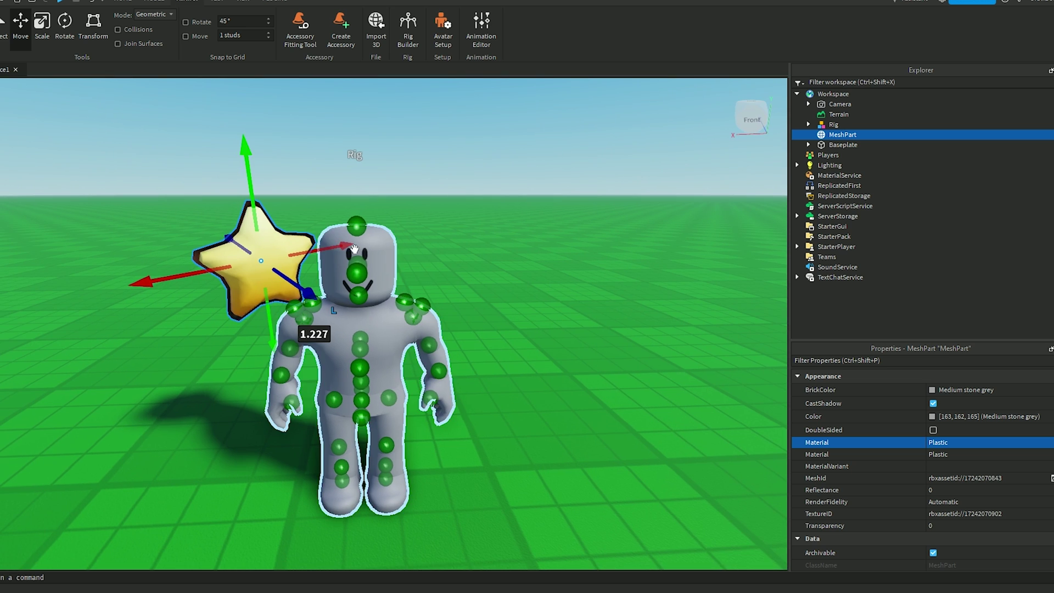
pyautogui.moveTo(349, 367); pyautogui.dragTo(393, 300)
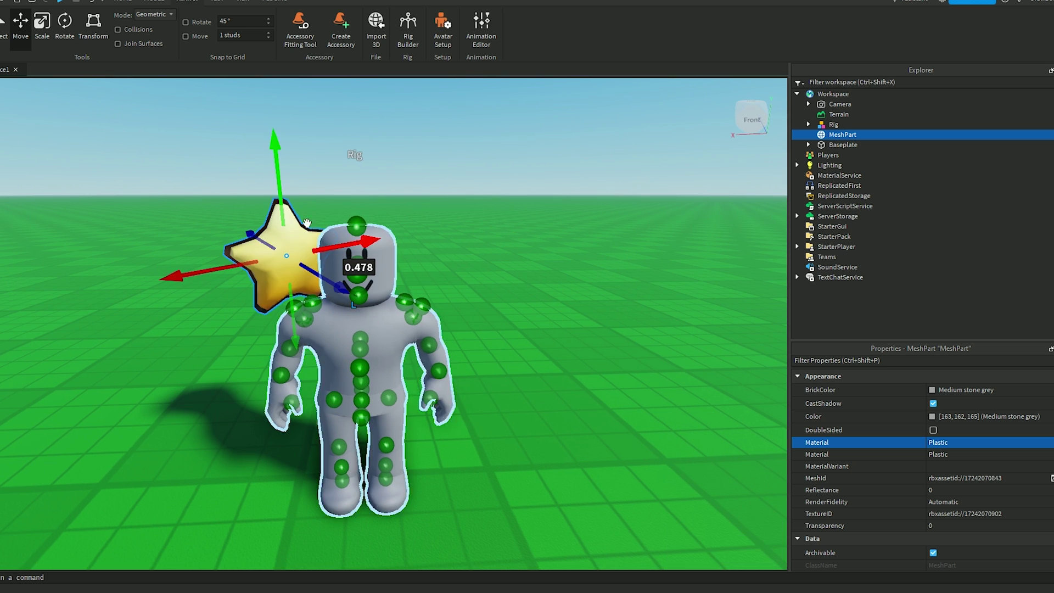
pyautogui.click(450, 183)
pyautogui.moveTo(447, 189); pyautogui.dragTo(447, 190, button='right')
pyautogui.press('a')
# Step: Start the Asset Creator plugin with the Accessory asset type and set the star MeshPart as its part
pyautogui.click(268, 3)
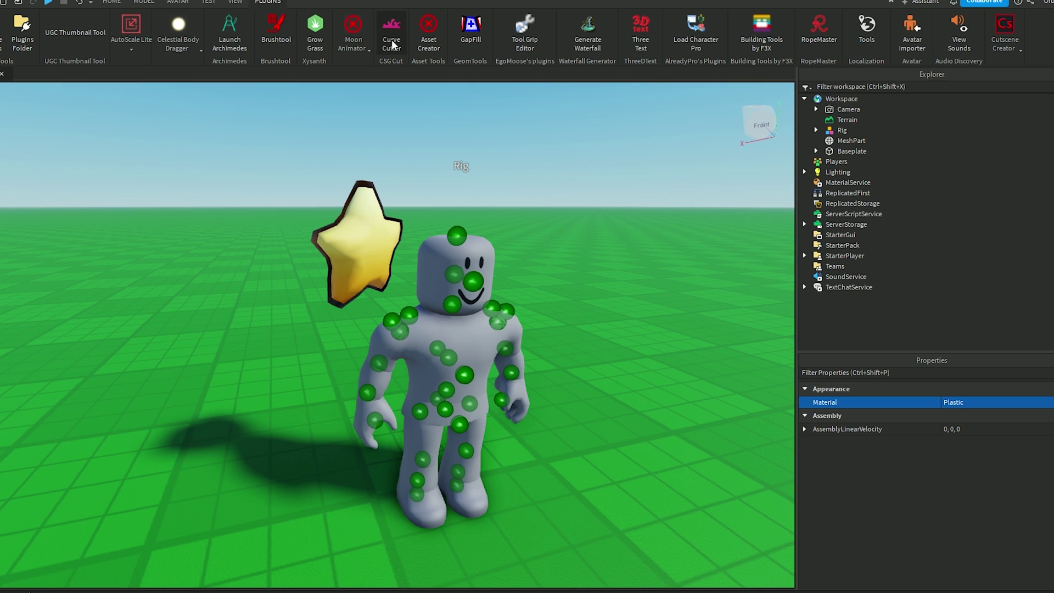
pyautogui.click(426, 35)
pyautogui.click(203, 114)
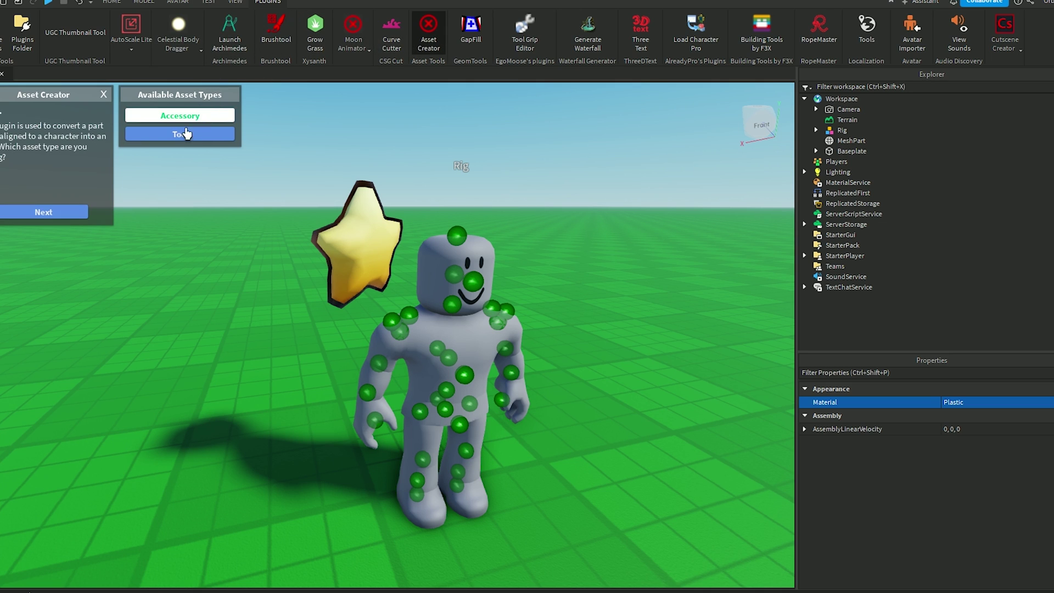
pyautogui.click(61, 213)
pyautogui.click(363, 243)
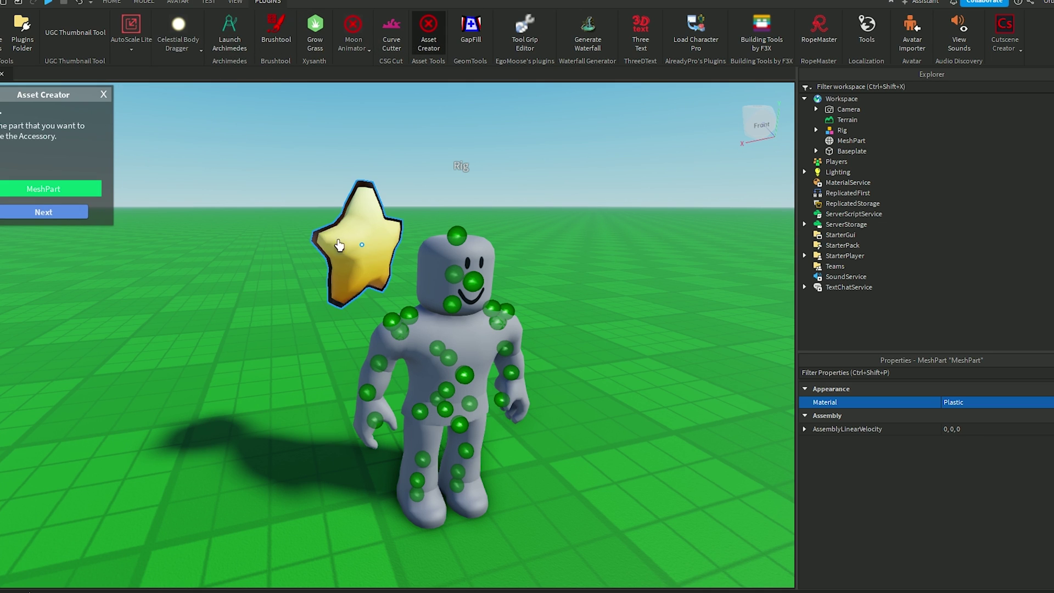
pyautogui.click(44, 212)
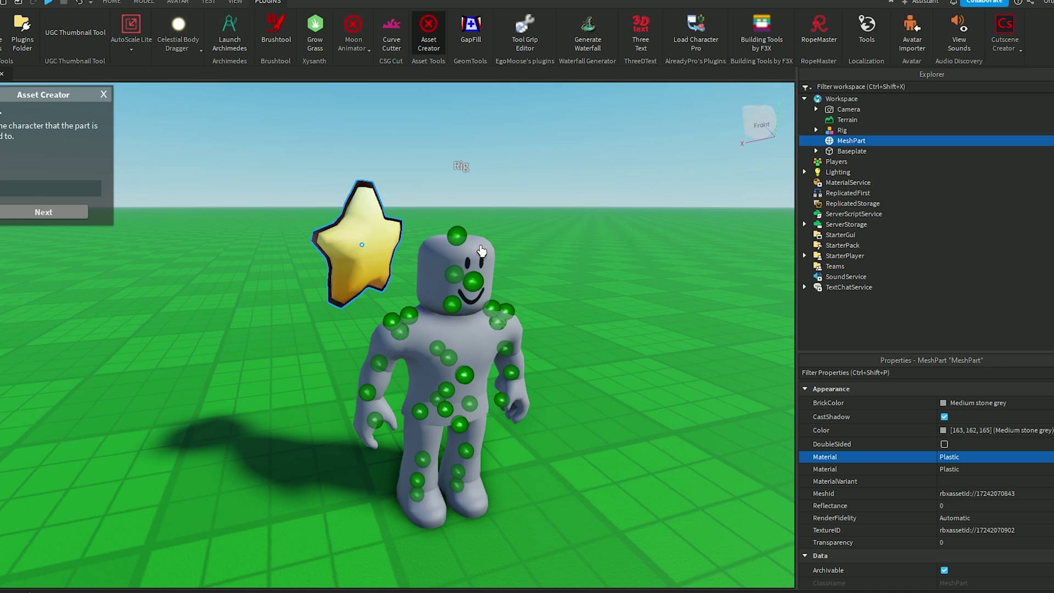
# Step: Assign the rig as the character with the Hat attachment, choose the Classic character type and create the accessory
pyautogui.click(482, 251)
pyautogui.click(61, 216)
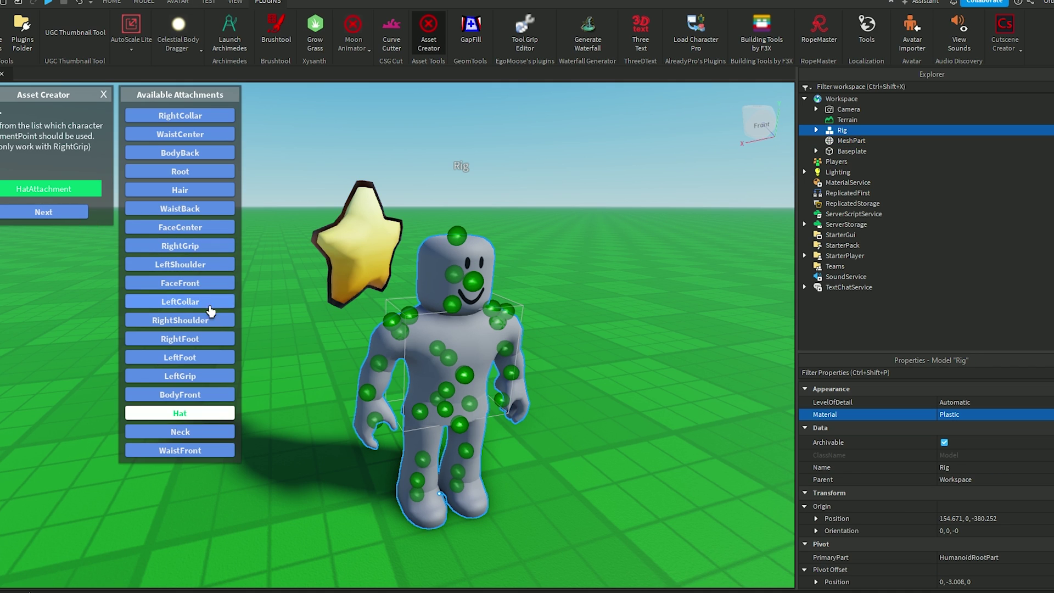
pyautogui.click(43, 214)
pyautogui.click(203, 115)
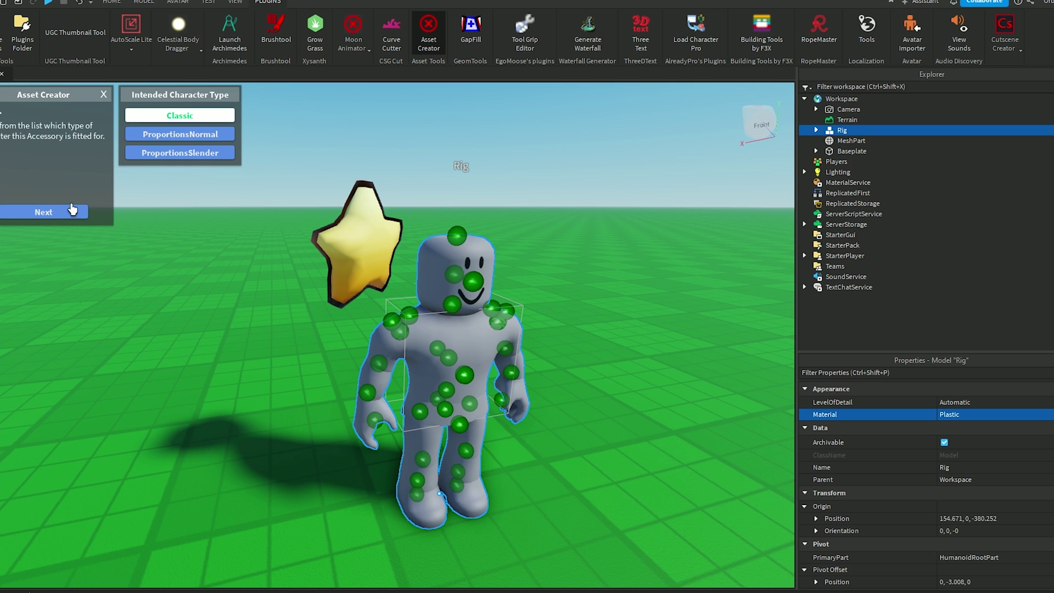
pyautogui.click(72, 212)
pyautogui.click(73, 213)
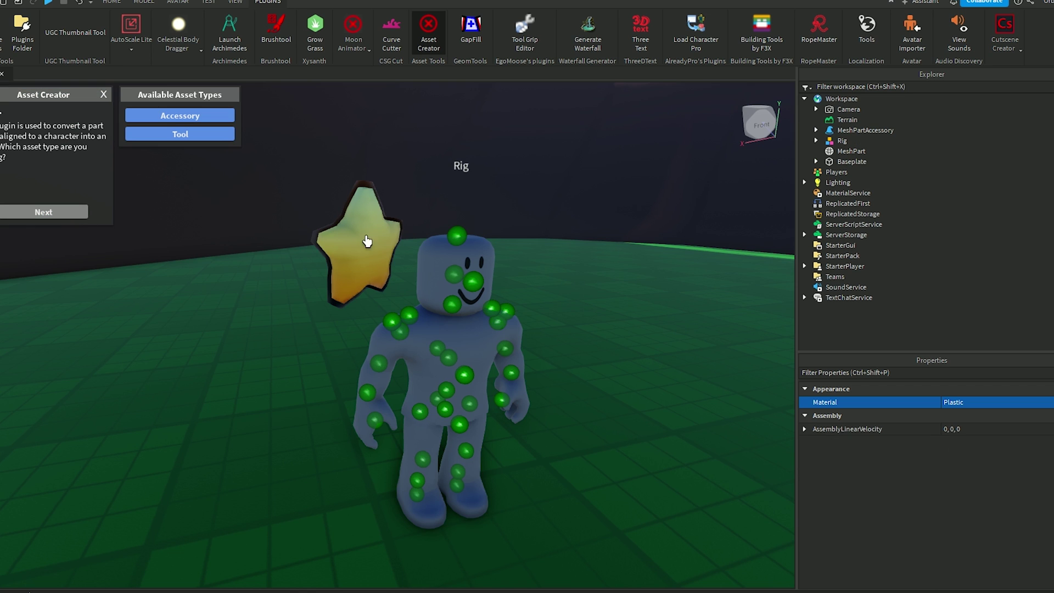
# Step: Open the UGC Thumbnail Tool for MeshPartAccessory and frame the star for its thumbnail
pyautogui.scroll(-5, 395, 229)
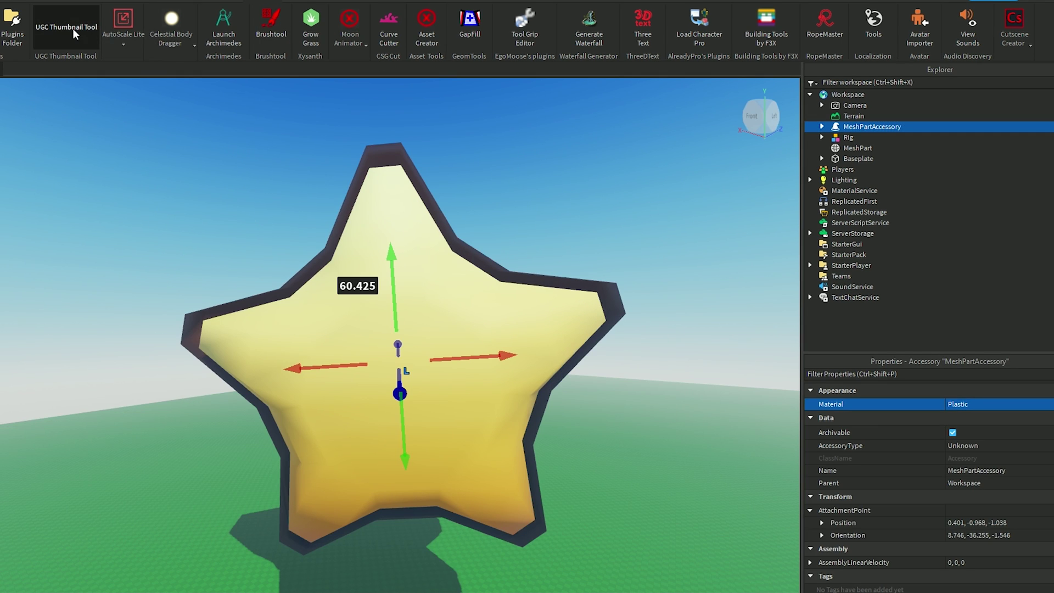
pyautogui.click(73, 29)
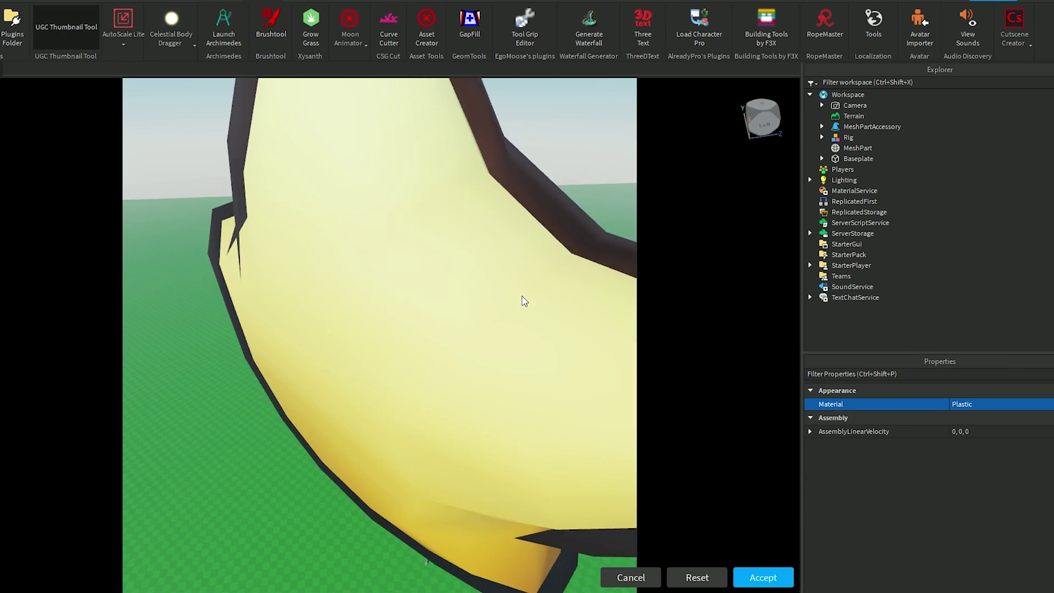
pyautogui.moveTo(522, 297); pyautogui.dragTo(523, 296, button='right')
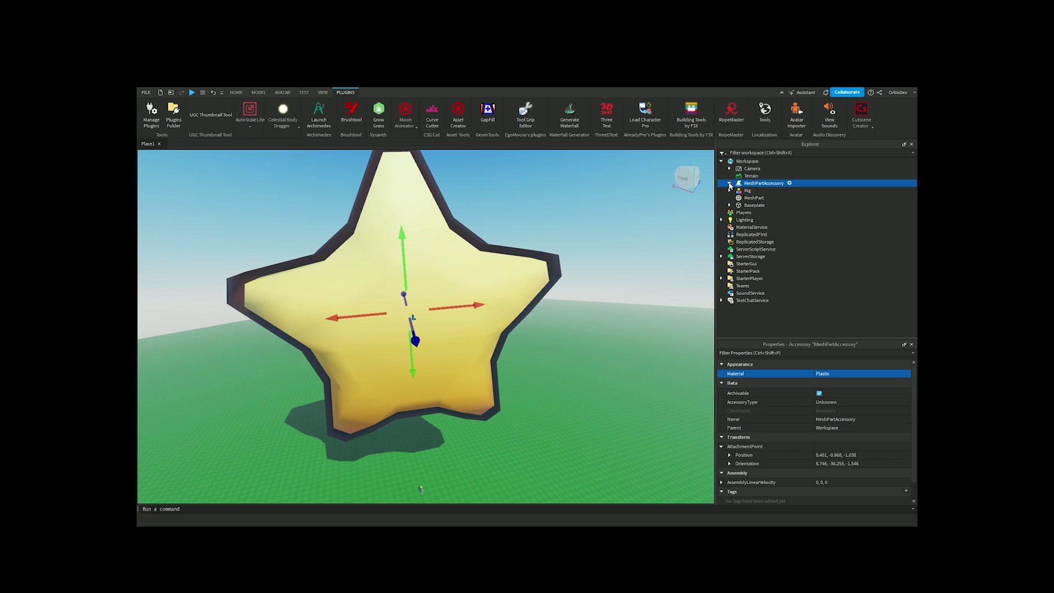
# Step: Start saving MeshPartAccessory to Roblox as an Avatar Item in the Shoulder Accessory category and choose its creator
pyautogui.click(730, 184)
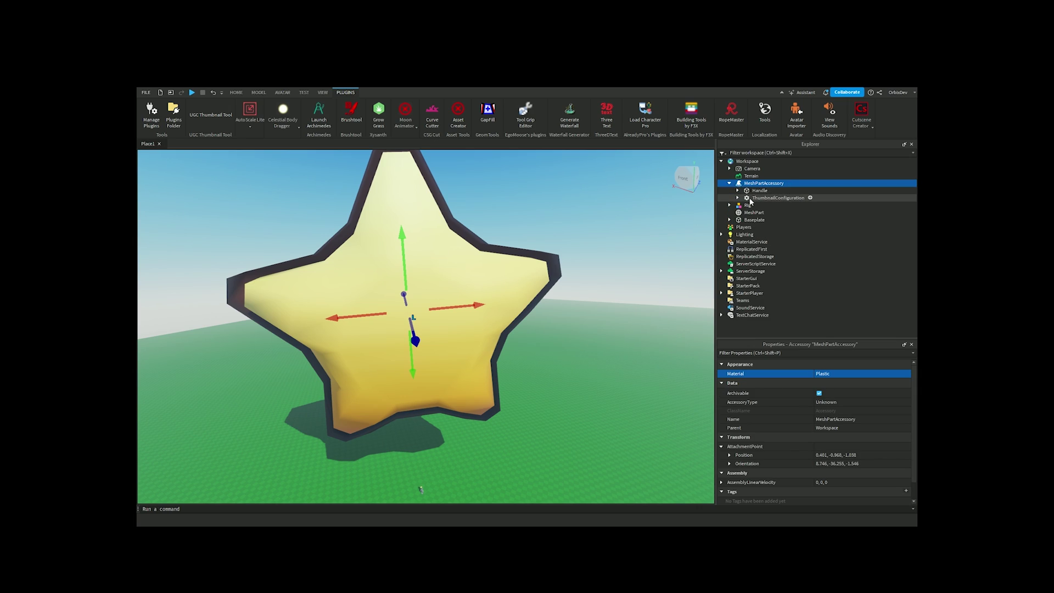
pyautogui.rightClick(748, 185)
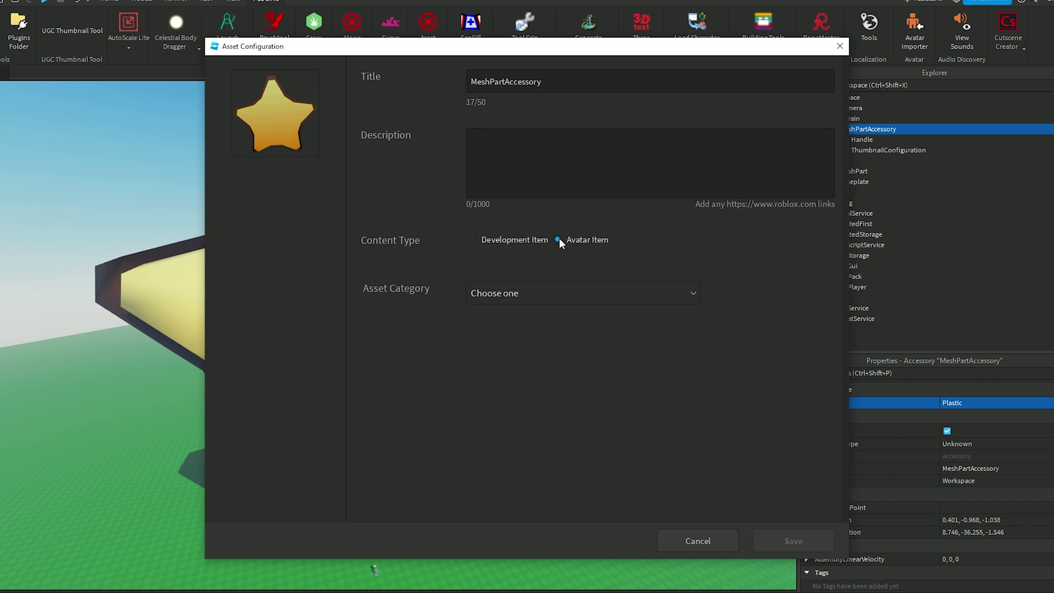
pyautogui.click(553, 295)
pyautogui.scroll(-3, 524, 339)
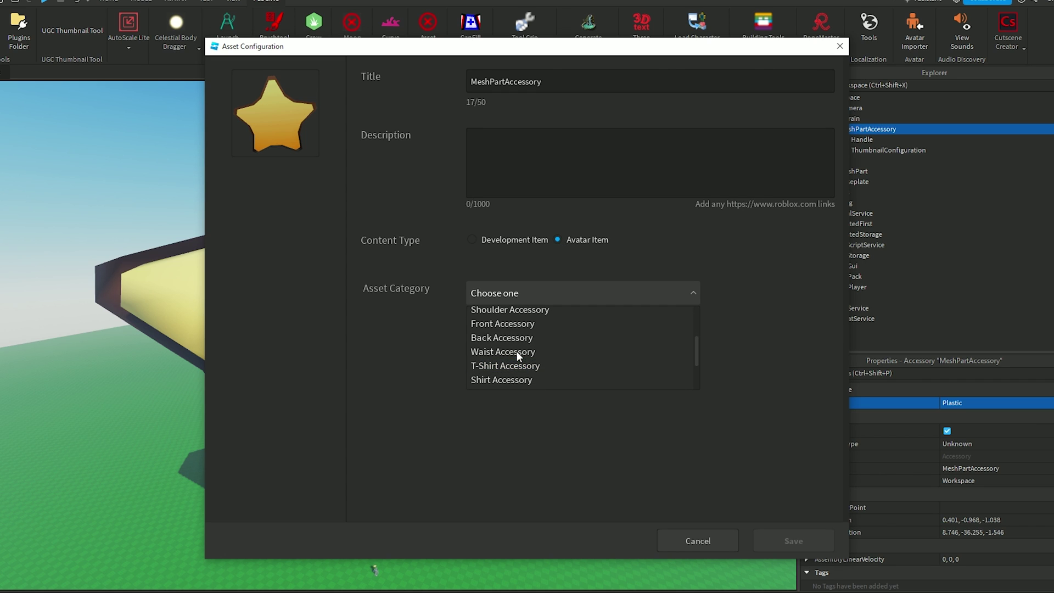
pyautogui.click(525, 309)
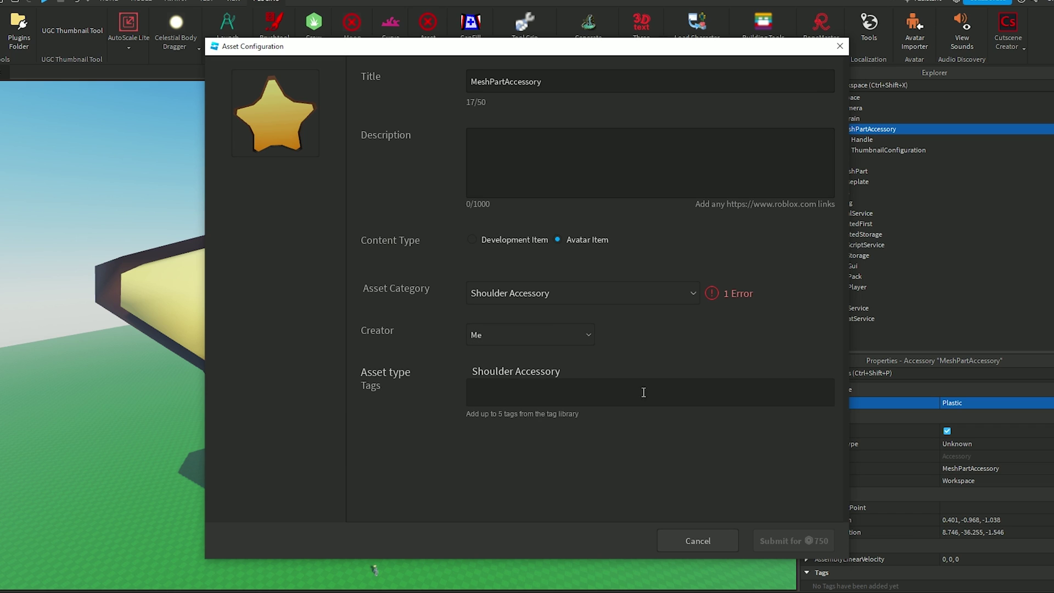
pyautogui.click(509, 333)
pyautogui.click(507, 380)
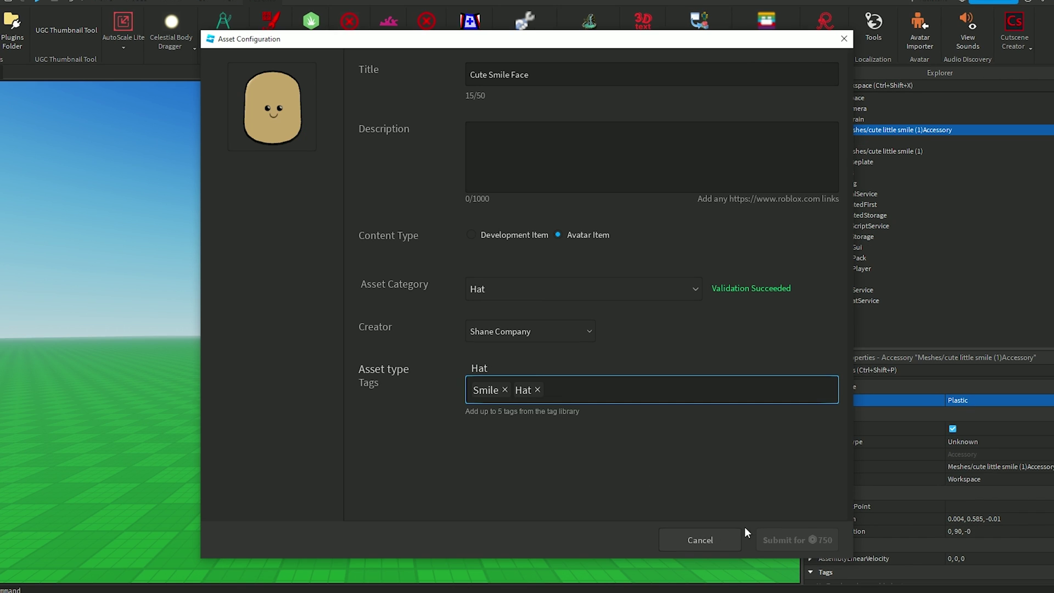
# Step: Add the tags Face, Meme and Happy to the Cute Smile Face hat's asset configuration
pyautogui.click(570, 392)
pyautogui.write('Face')
pyautogui.click(589, 408)
pyautogui.write('Meme')
pyautogui.click(638, 414)
pyautogui.write('Happy')
pyautogui.click(645, 424)
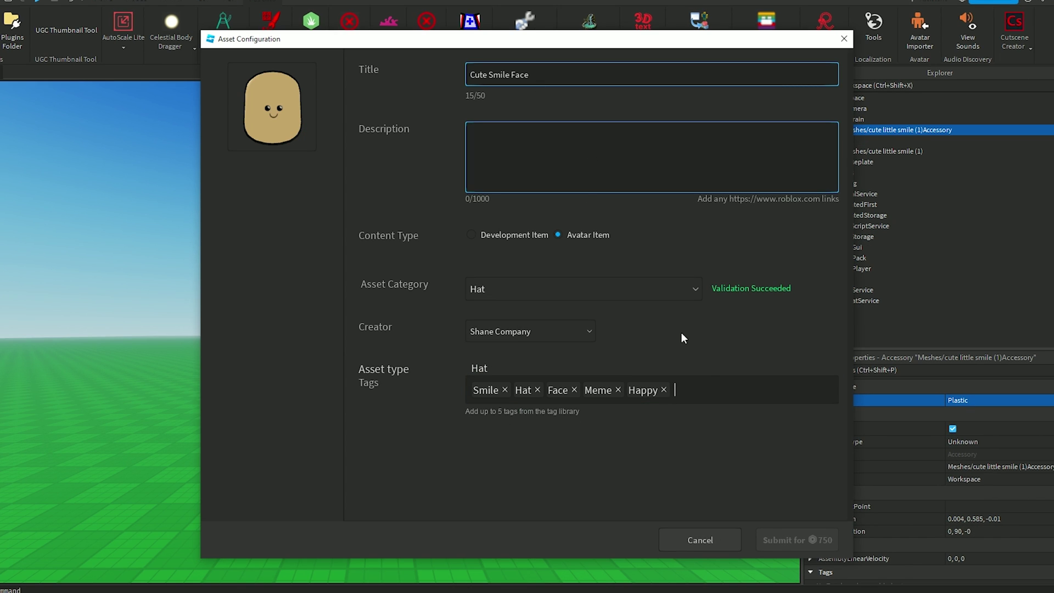
pyautogui.press('BackSpace')
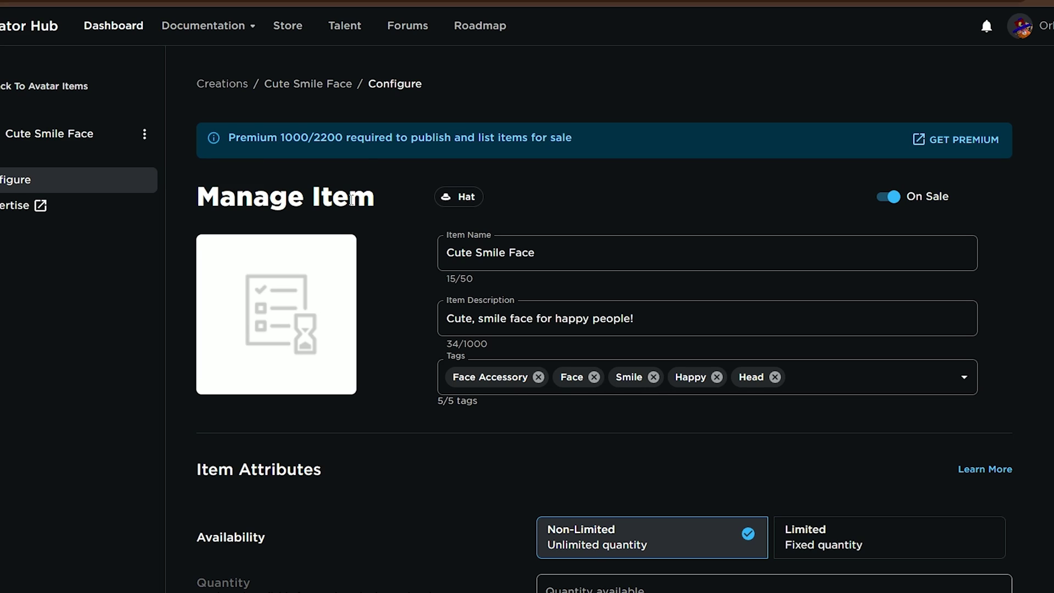
# Step: Review the item attributes on the Cute Smile Face configuration page in Creator Hub
pyautogui.scroll(-1, 339, 200)
pyautogui.scroll(-5, 336, 197)
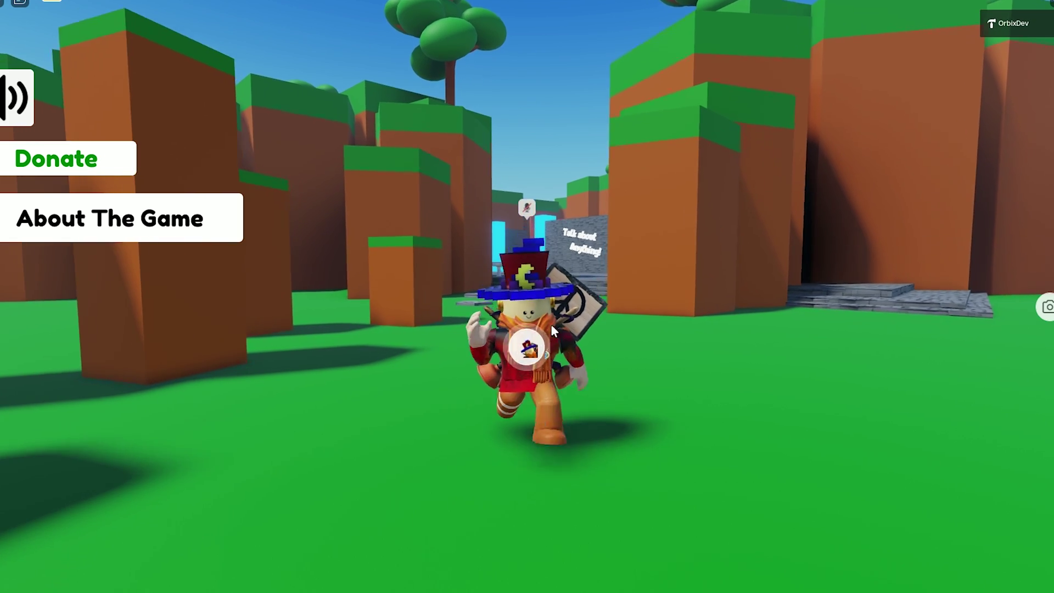
pyautogui.scroll(5, 551, 324)
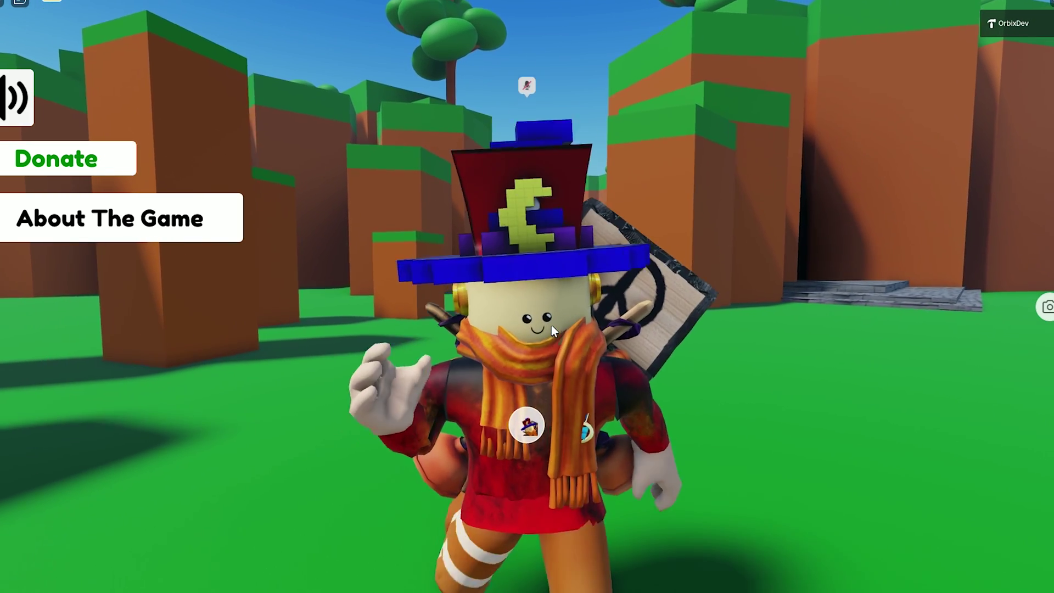
pyautogui.moveTo(551, 325); pyautogui.dragTo(552, 325, button='right')
pyautogui.scroll(-2, 552, 325)
pyautogui.scroll(-4, 552, 325)
pyautogui.press('s')
pyautogui.scroll(-10, 551, 324)
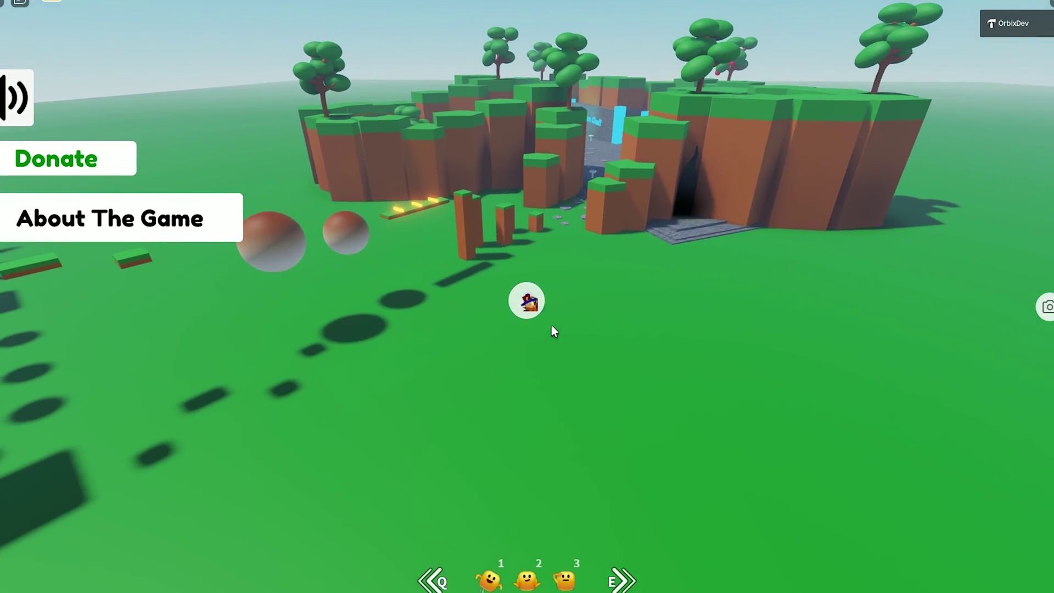